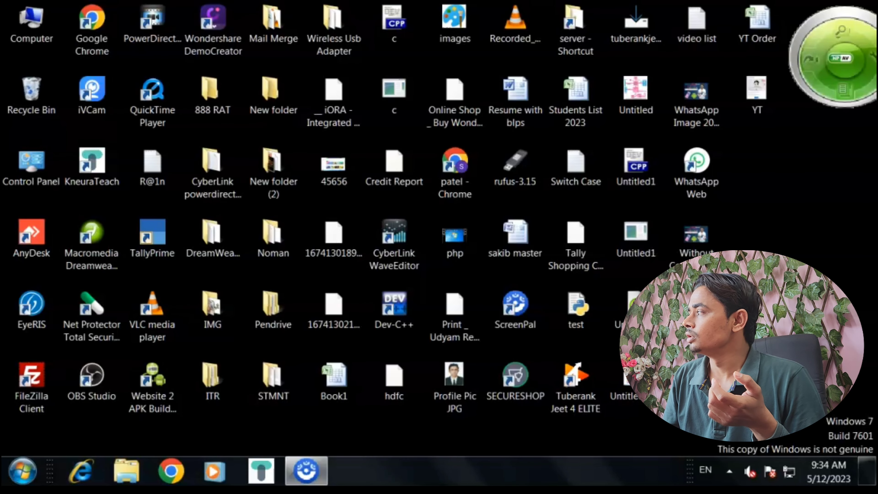
# Launch Microsoft Office Excel 2007 from the Start menu's Microsoft Office folder
pyautogui.click(23, 472)
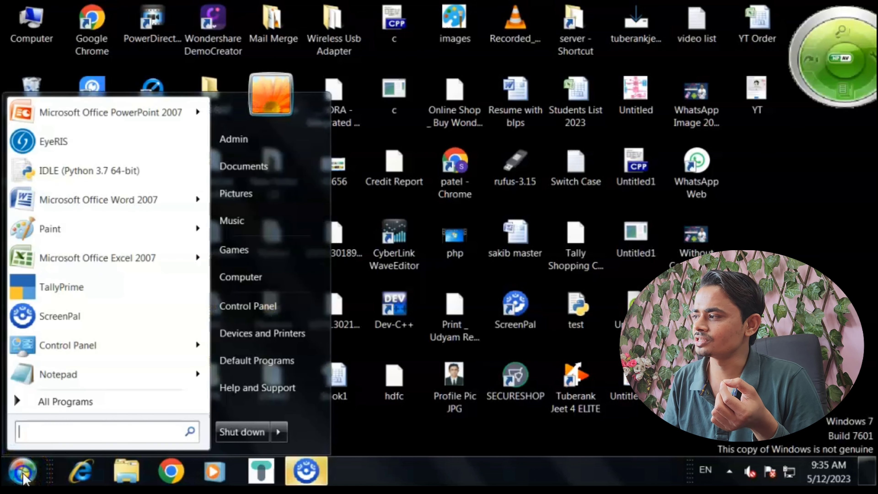
pyautogui.click(115, 403)
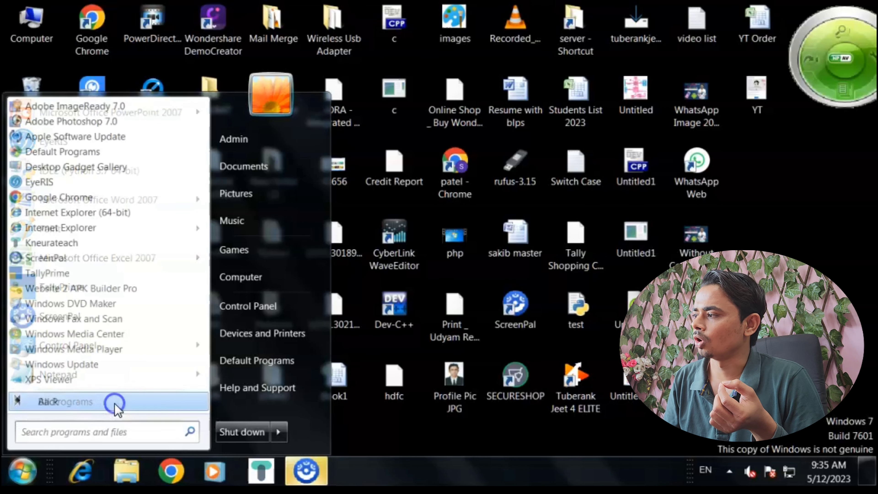
pyautogui.scroll(-3, 142, 222)
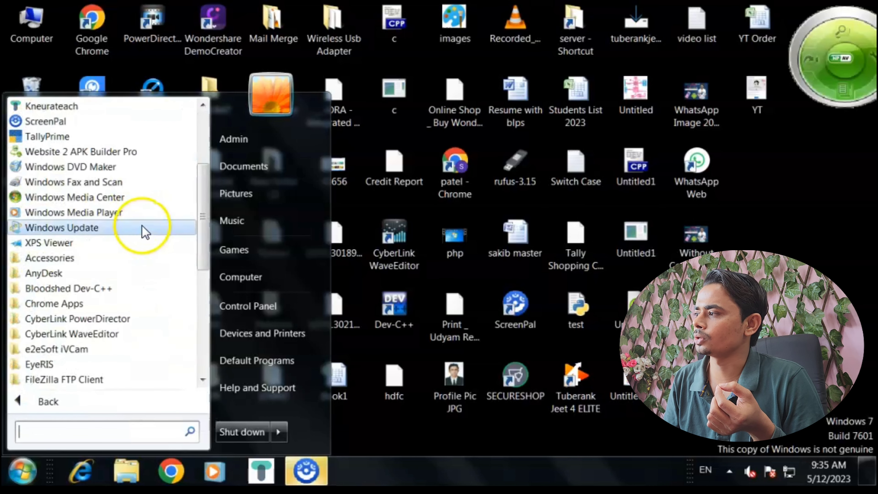
pyautogui.scroll(-2, 139, 249)
pyautogui.scroll(-2, 114, 349)
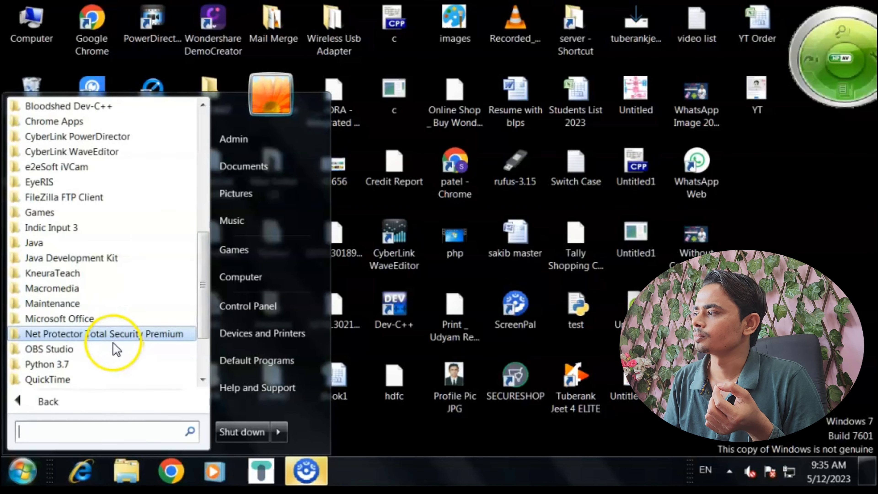
pyautogui.click(116, 320)
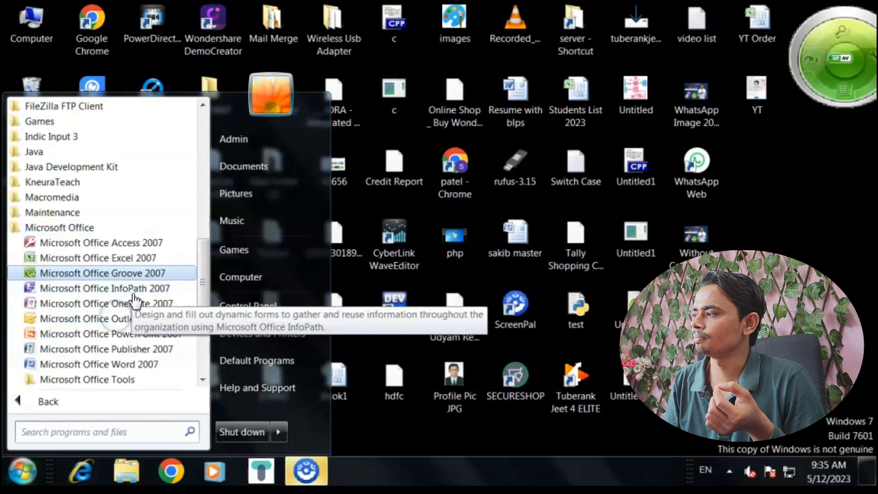
pyautogui.click(141, 258)
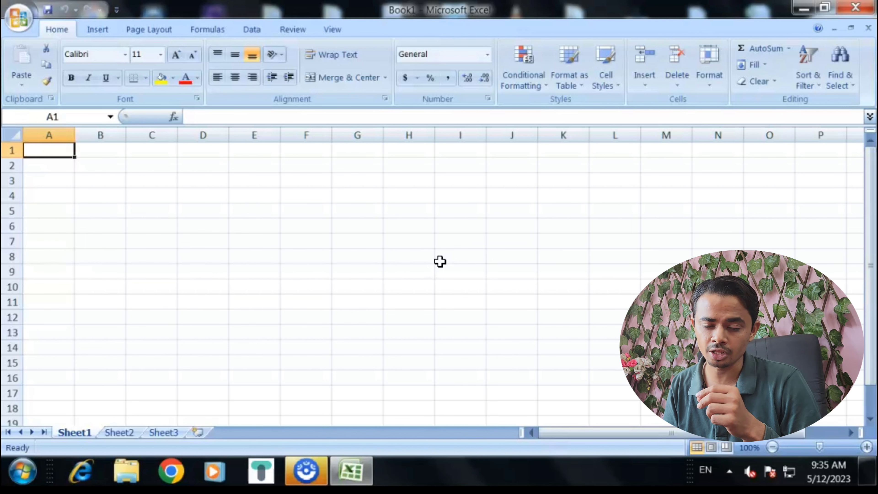
# Enter the headings NAME in A1 and GUJ in B1
pyautogui.click(418, 207)
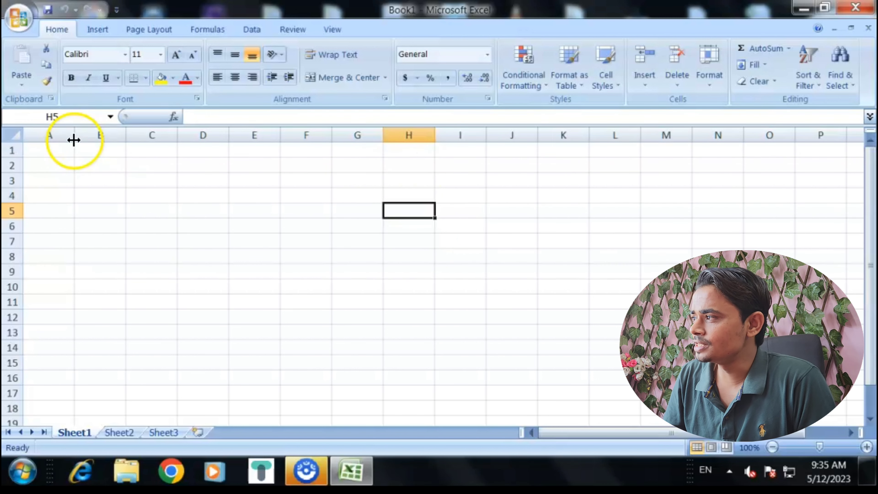
pyautogui.click(89, 148)
pyautogui.click(67, 150)
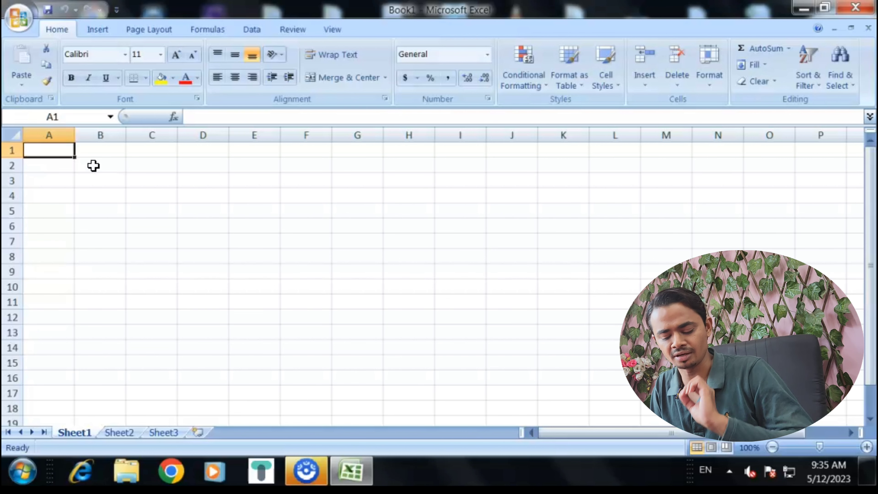
pyautogui.write('name')
pyautogui.press('Tab')
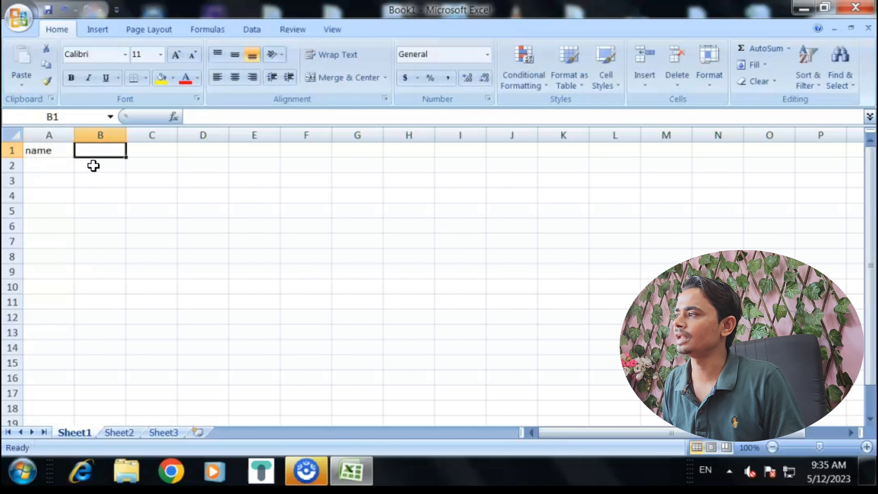
pyautogui.keyDown('ctrl'); pyautogui.scroll(2, 265, 284); pyautogui.keyUp('ctrl')
pyautogui.keyDown('ctrl'); pyautogui.scroll(1, 265, 285); pyautogui.keyUp('ctrl')
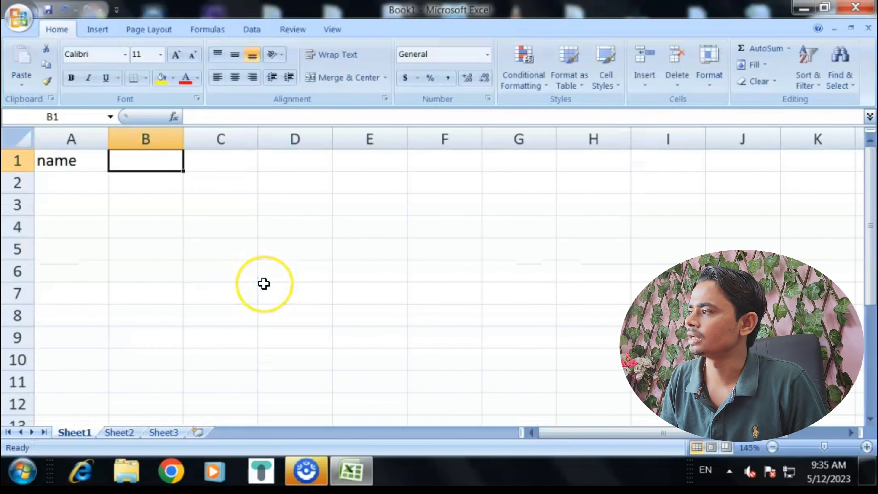
pyautogui.keyDown('ctrl'); pyautogui.scroll(2, 265, 284); pyautogui.keyUp('ctrl')
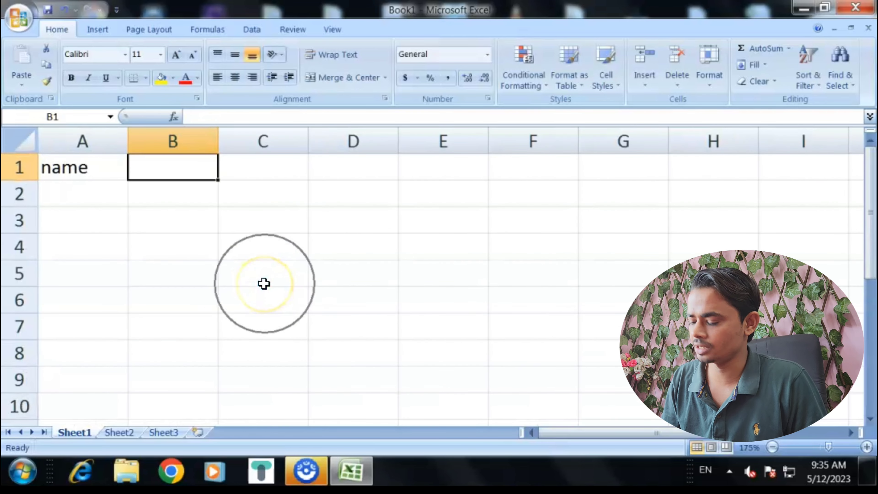
pyautogui.click(86, 173)
pyautogui.write('NAME')
pyautogui.press('Tab')
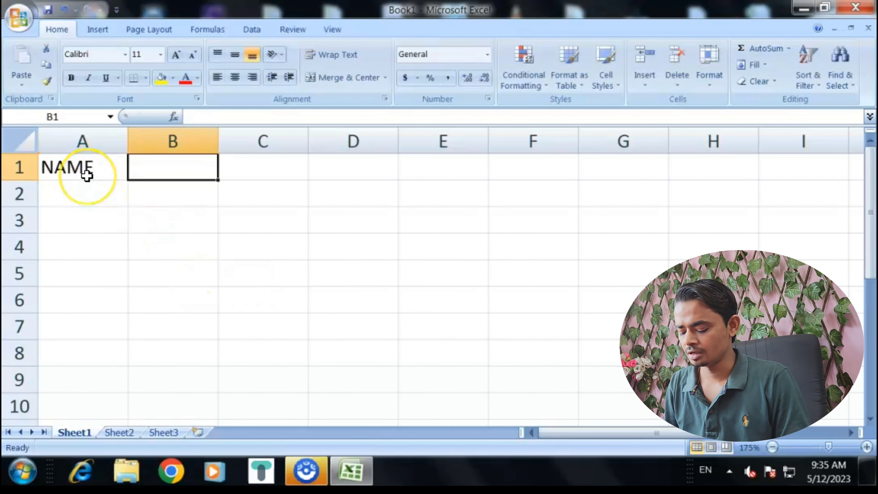
pyautogui.write('GUJ')
pyautogui.press('Tab')
# Add the headings MATHS, HINDI, ENG and EVS in C1 through F1
pyautogui.write('M')
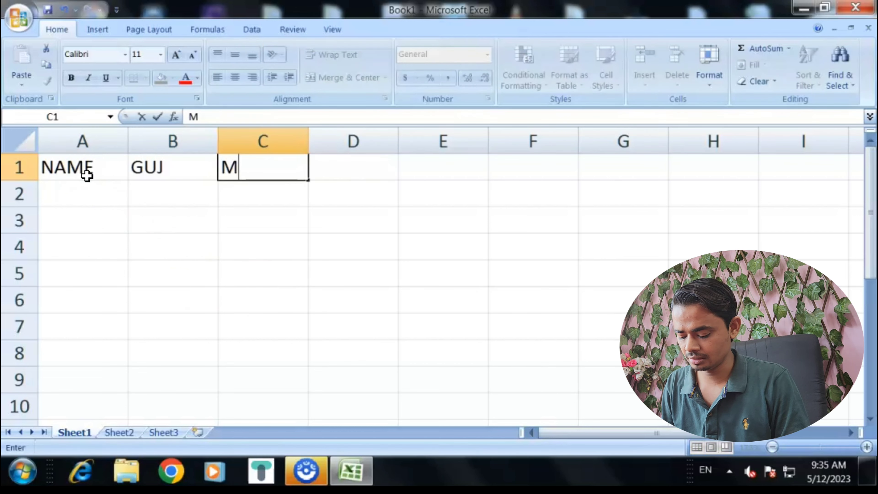
pyautogui.write('ATRH')
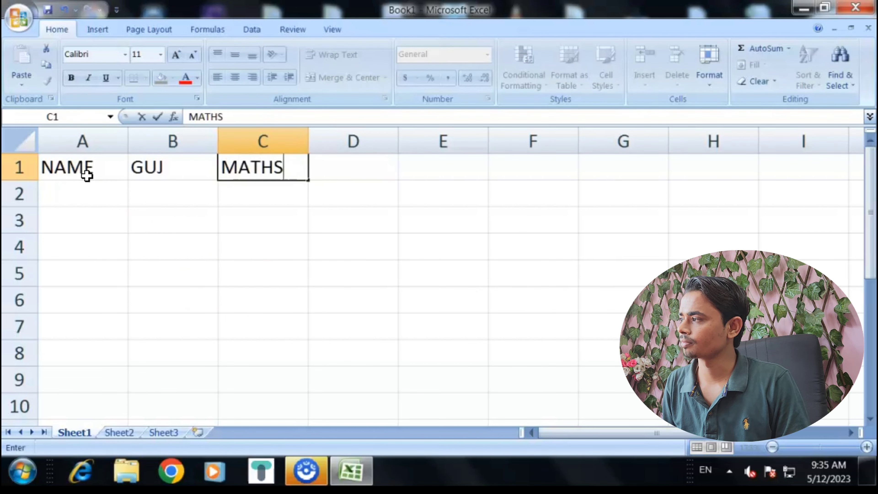
pyautogui.press('Tab')
pyautogui.write('H')
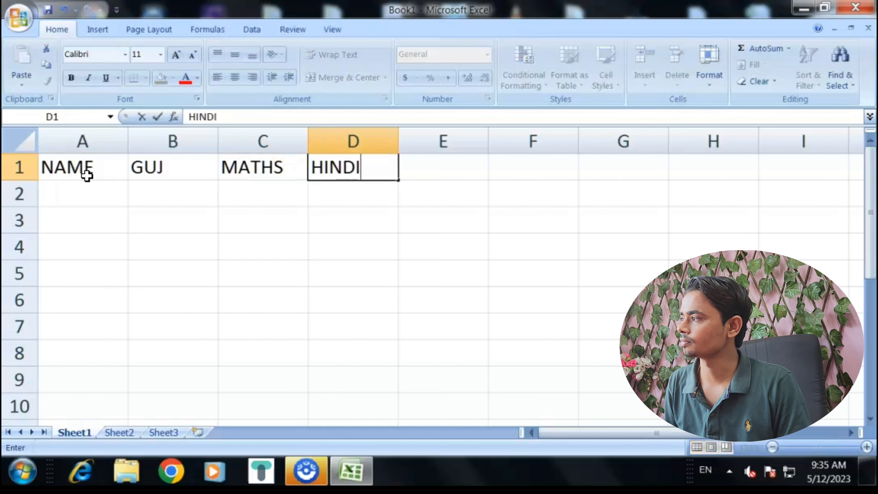
pyautogui.press('Tab')
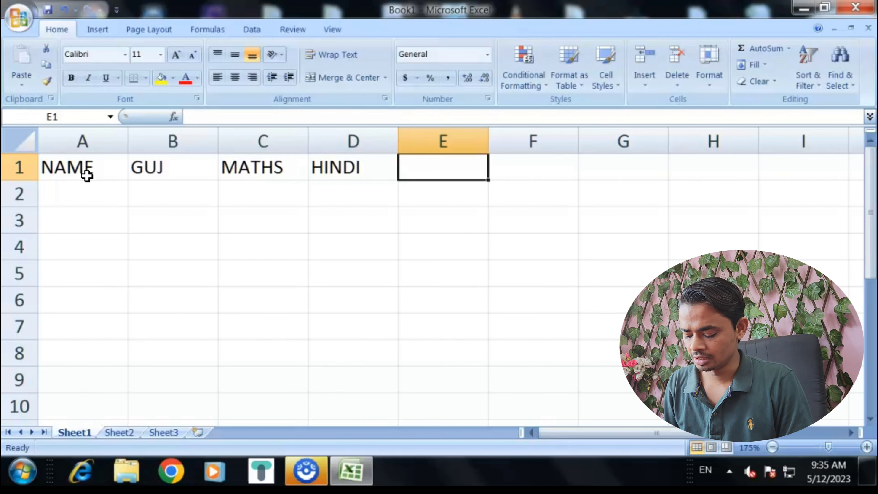
pyautogui.write('ENG')
pyautogui.press('Tab')
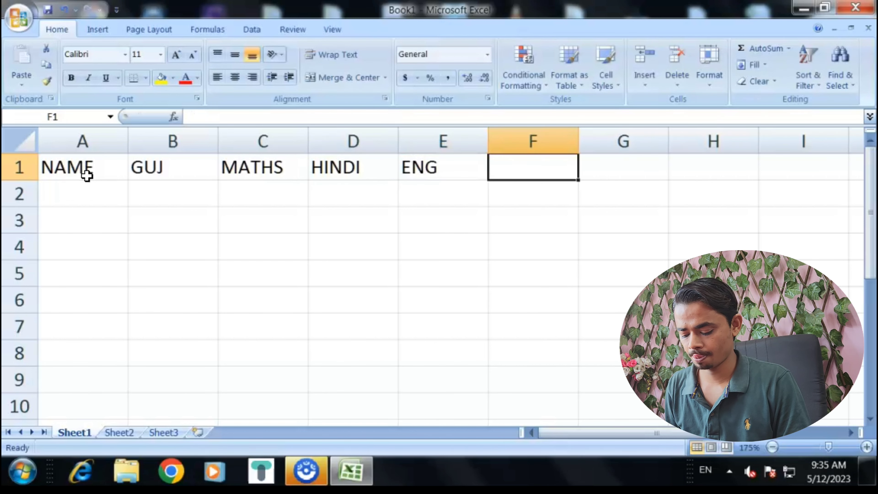
pyautogui.write('EVS')
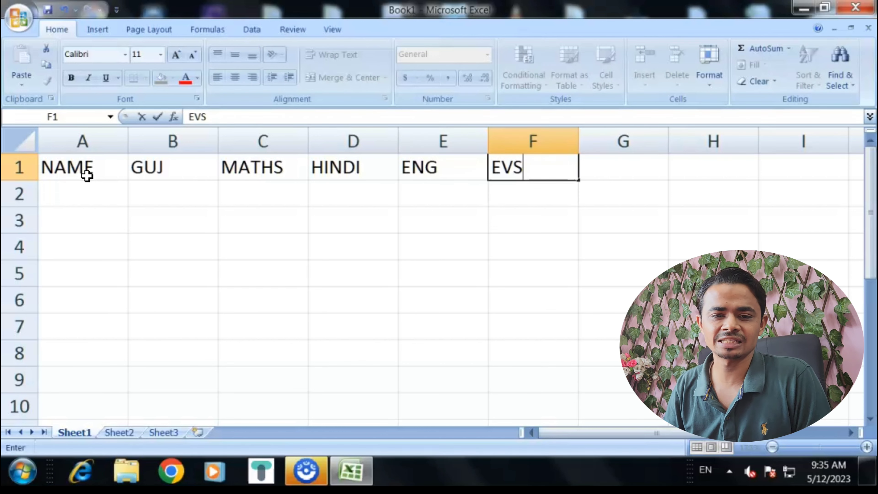
pyautogui.press('Return')
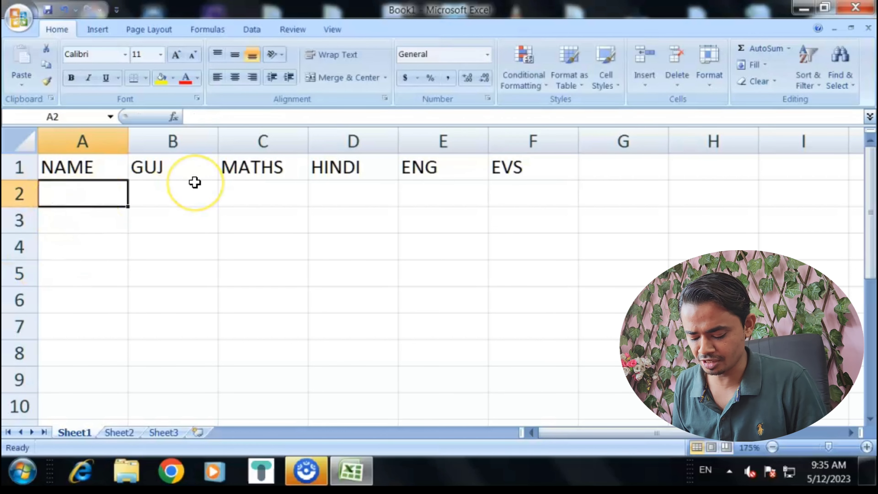
# Enter student names A, B, C, D and E in A2:A6
pyautogui.write('a')
pyautogui.press('Return')
pyautogui.press('Up')
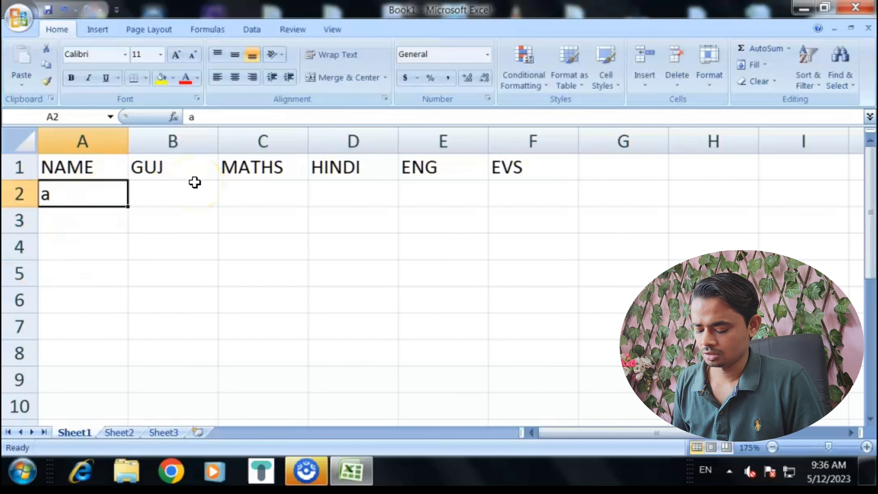
pyautogui.write('A')
pyautogui.press('Return')
pyautogui.write('B')
pyautogui.press('Return')
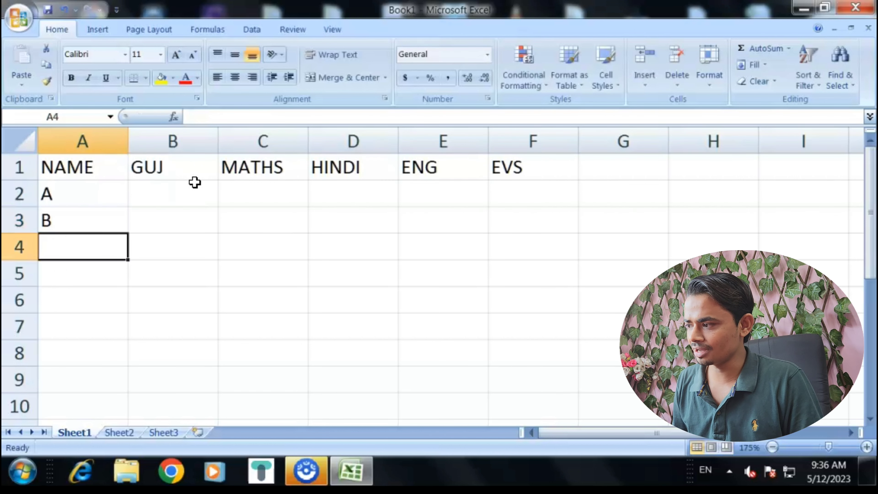
pyautogui.write('C')
pyautogui.press('Return')
pyautogui.write('D')
pyautogui.press('Return')
pyautogui.write('E')
pyautogui.press('Up')
pyautogui.press('Up')
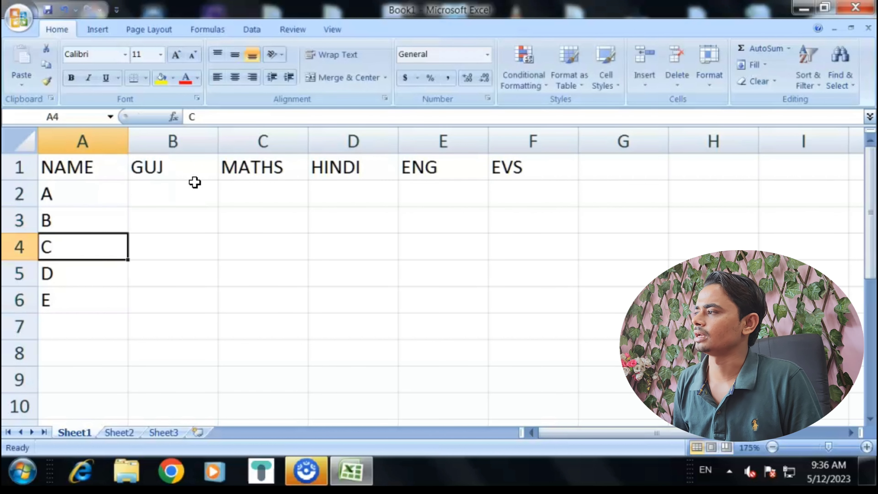
pyautogui.press('Up')
pyautogui.press('Up')
# Enter GUJ marks 25, 24, 26, 31 and 38 in B2:B6
pyautogui.click(195, 182)
pyautogui.write('25')
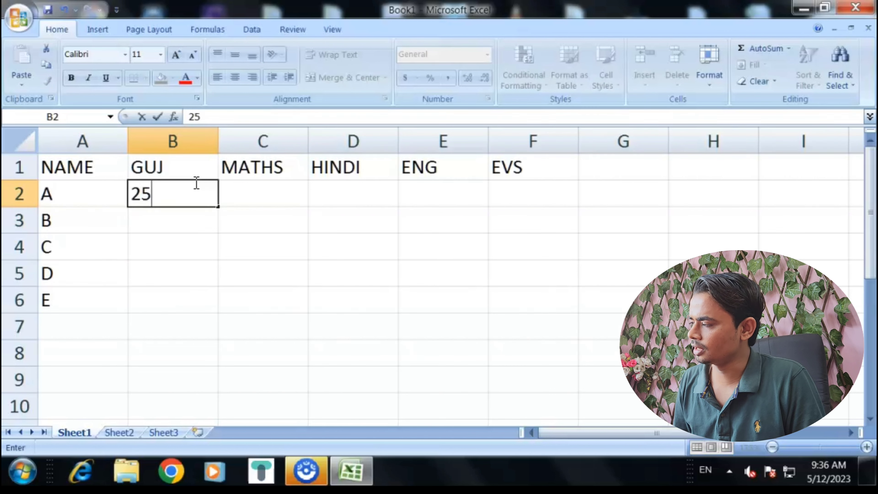
pyautogui.press('Return')
pyautogui.write('24')
pyautogui.press('Return')
pyautogui.write('26')
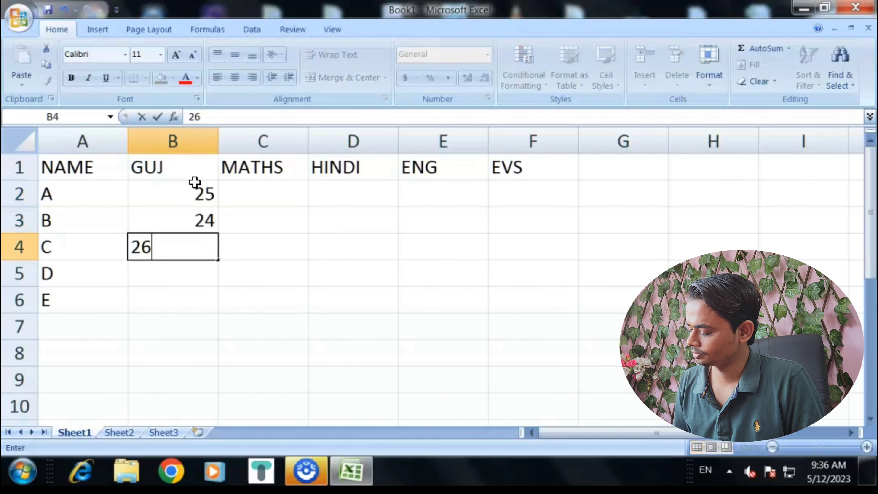
pyautogui.press('Return')
pyautogui.write('31')
pyautogui.press('Return')
pyautogui.write('3')
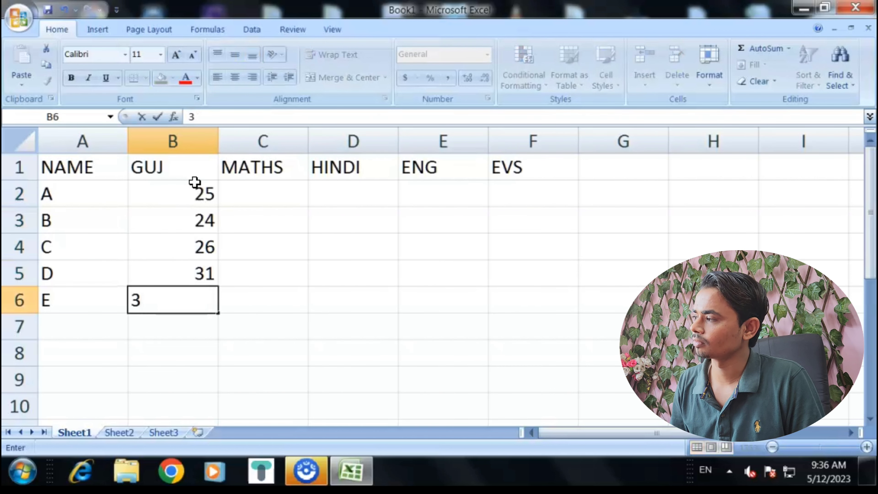
pyautogui.press('Tab')
pyautogui.press('Up')
pyautogui.press('Up')
pyautogui.press('Up')
pyautogui.press('Up')
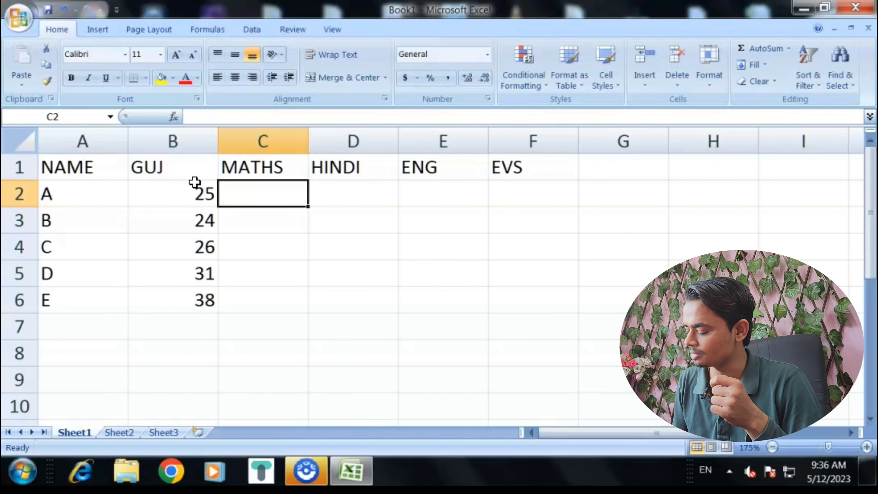
# Enter MATHS marks 36, 37, 48, 90 and 34 in C2:C6
pyautogui.write('36')
pyautogui.press('Return')
pyautogui.write('37')
pyautogui.press('Return')
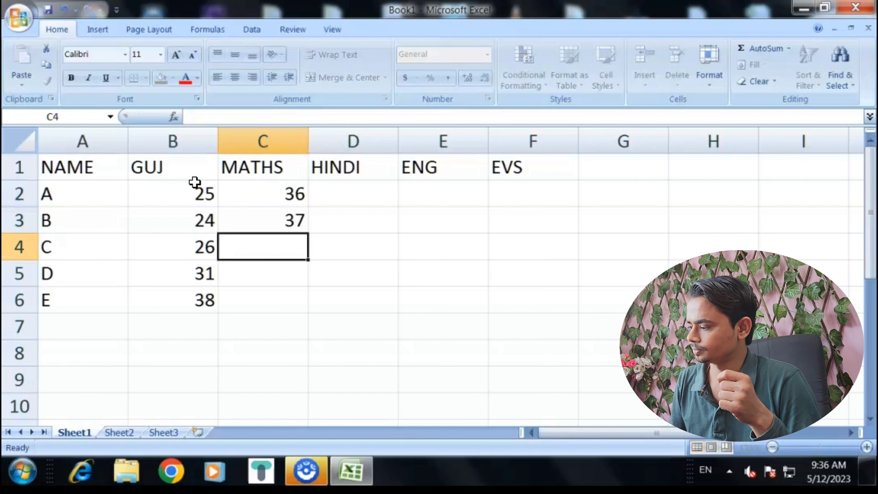
pyautogui.write('48')
pyautogui.press('Return')
pyautogui.write('90')
pyautogui.press('Return')
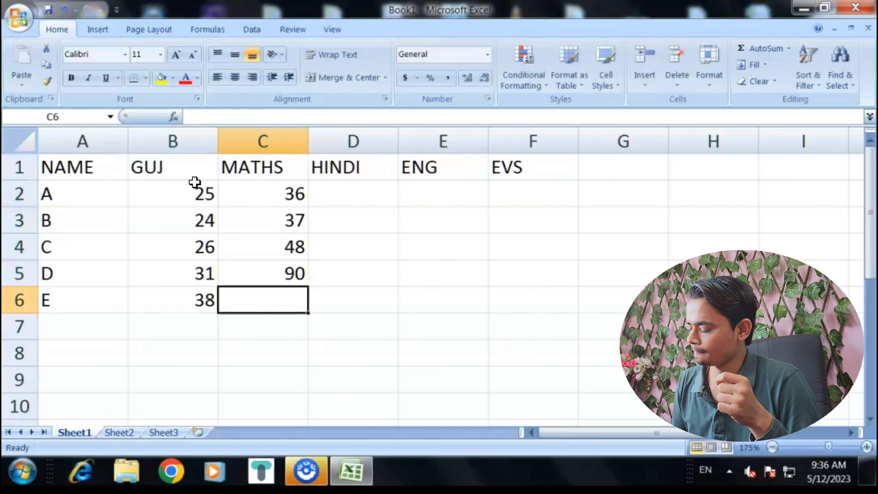
pyautogui.write('34')
pyautogui.press('Right')
pyautogui.press('Up')
pyautogui.press('Up')
pyautogui.press('Up')
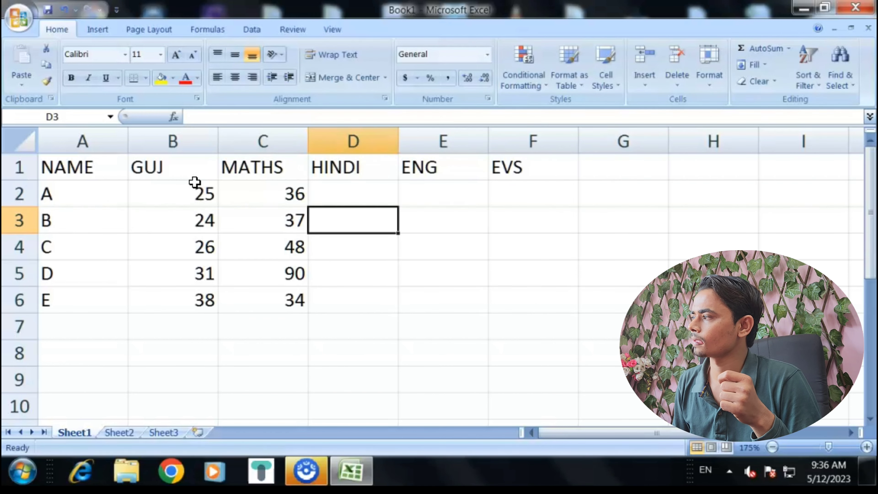
pyautogui.press('Up')
# Enter the five students' HINDI marks in column D
pyautogui.write('69')
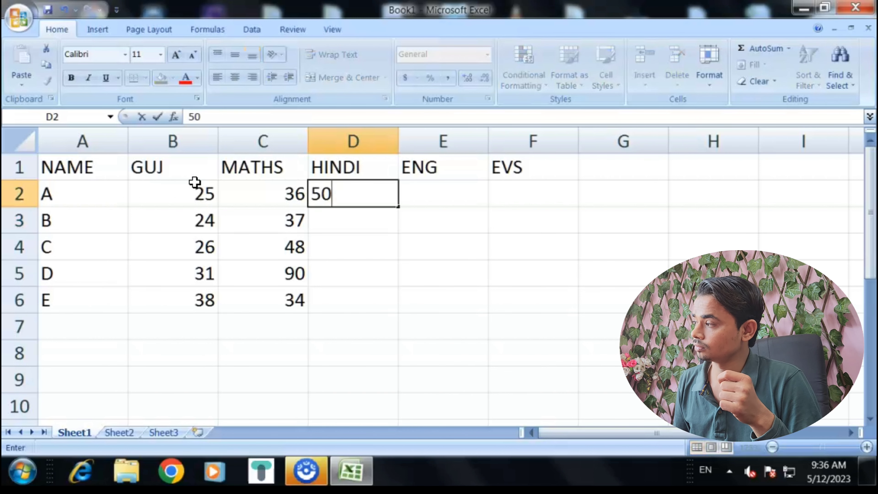
pyautogui.press('Return')
pyautogui.write('42')
pyautogui.press('Return')
pyautogui.write('47')
pyautogui.press('Return')
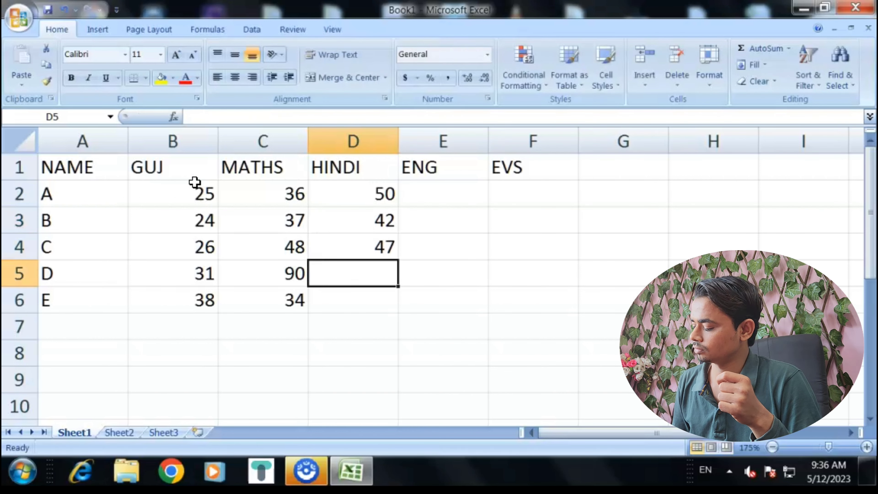
pyautogui.write('36')
pyautogui.press('Return')
pyautogui.write('17')
pyautogui.press('Return')
pyautogui.press('Right')
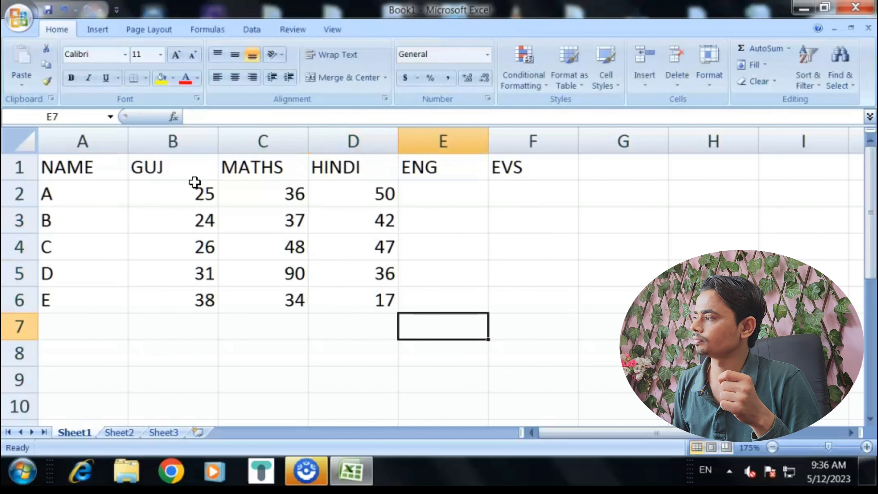
pyautogui.press('Up')
pyautogui.press('Up')
pyautogui.press('Up')
pyautogui.press('Up')
pyautogui.press('Up')
# Enter the five students' ENG marks in column E
pyautogui.write('45')
pyautogui.press('Return')
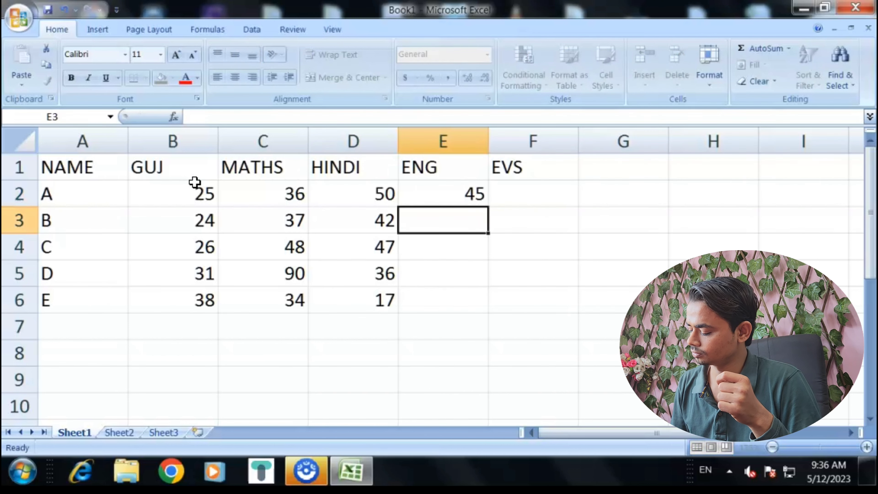
pyautogui.write('42')
pyautogui.press('Return')
pyautogui.write('41')
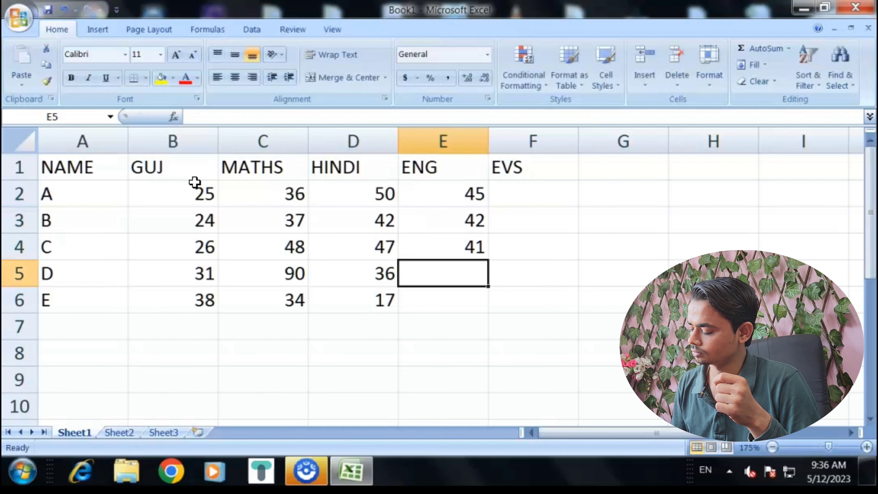
pyautogui.write('36')
pyautogui.press('Return')
pyautogui.write('3')
pyautogui.press('Tab')
pyautogui.press('Up')
pyautogui.press('Up')
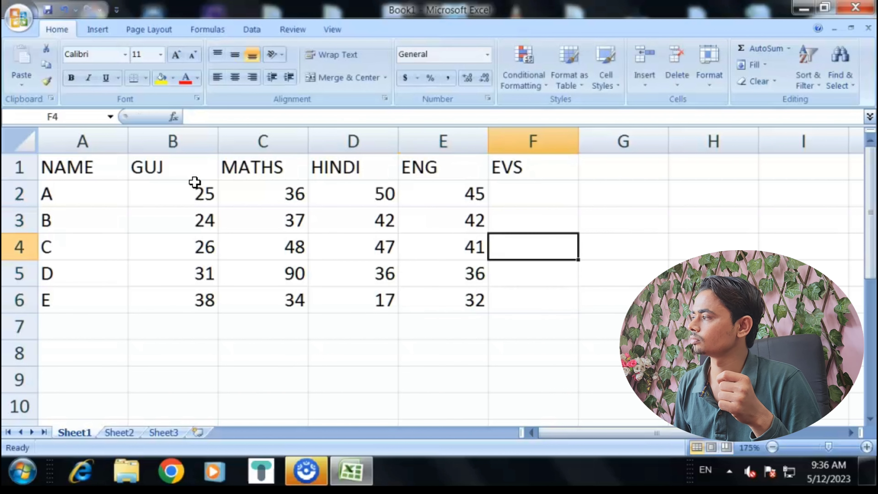
pyautogui.press('Up')
pyautogui.press('Up')
# Enter EVS marks 25, 32, 24, 21 and 20 in F2:F6
pyautogui.write('25')
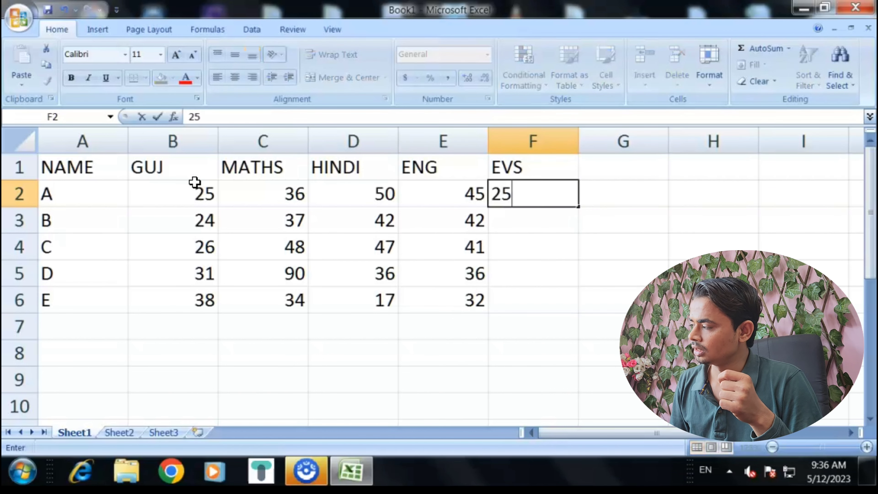
pyautogui.press('Return')
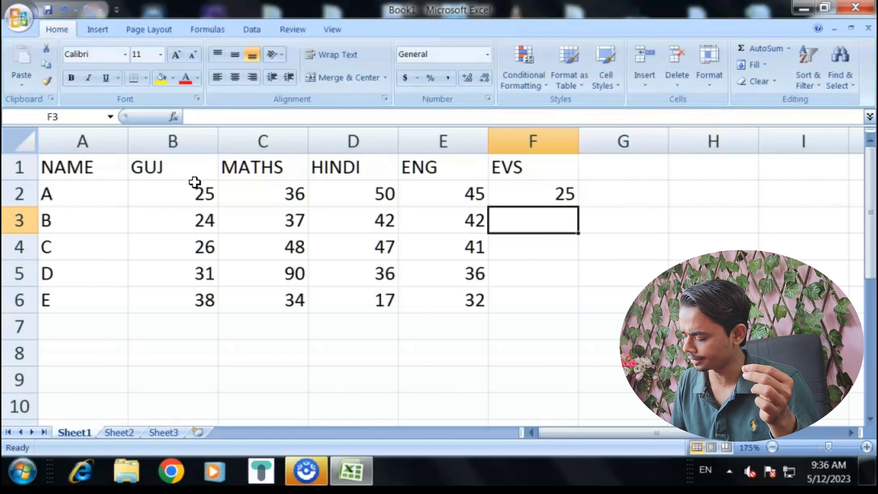
pyautogui.write('32')
pyautogui.press('Return')
pyautogui.write('24')
pyautogui.press('Return')
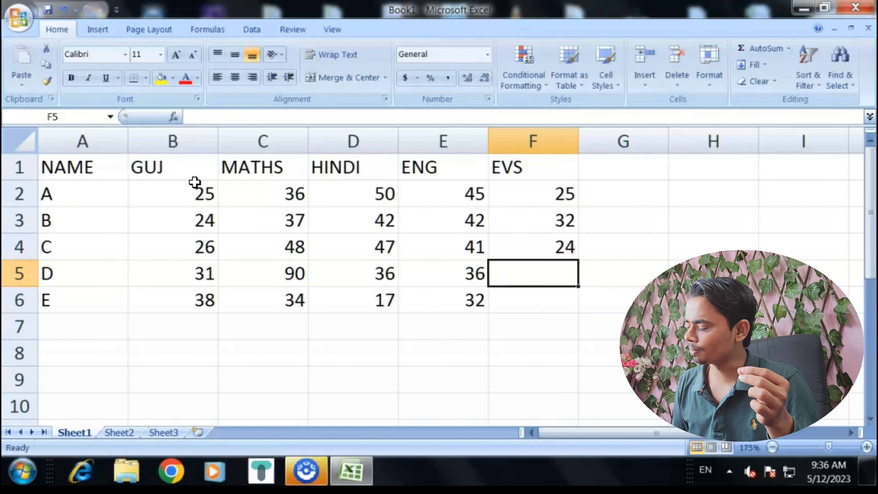
pyautogui.write('21')
pyautogui.press('Return')
pyautogui.write('20')
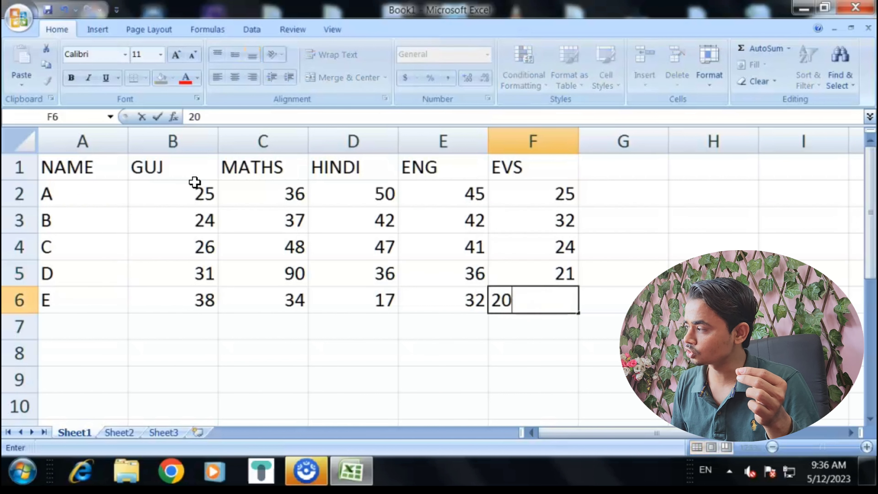
pyautogui.press('Return')
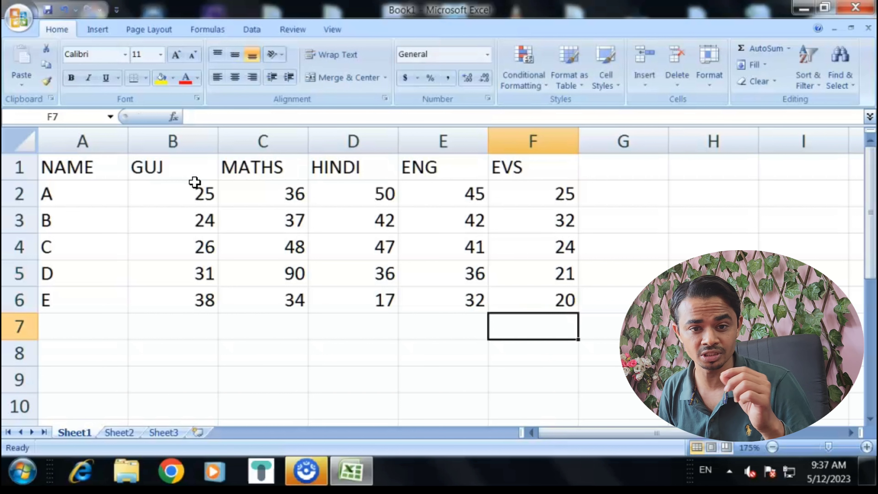
# Put the heading TOTAL in G1, next to EVS
pyautogui.press('Right')
pyautogui.press('Right')
pyautogui.press('Up')
pyautogui.press('Up')
pyautogui.press('Up')
pyautogui.press('Up')
pyautogui.press('Left')
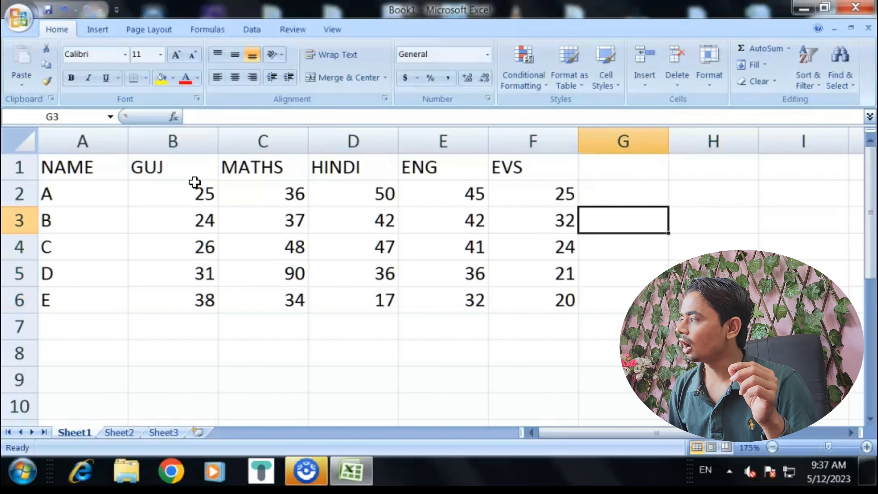
pyautogui.press('Up')
pyautogui.press('Up')
pyautogui.press('Down')
pyautogui.press('Left')
pyautogui.press('Left')
pyautogui.press('Left')
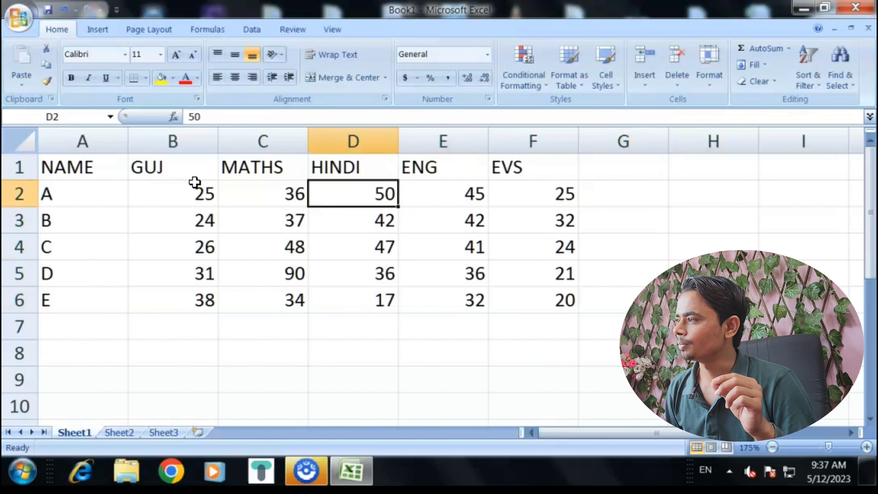
pyautogui.press('Left')
pyautogui.press('Left')
pyautogui.press('Left')
pyautogui.press('Right')
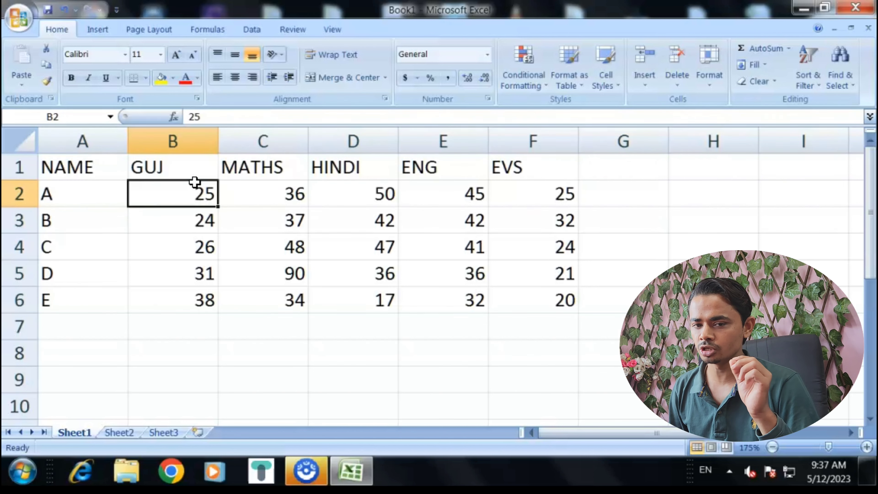
pyautogui.press('Right')
pyautogui.press('Right')
pyautogui.press('Right')
pyautogui.press('Right')
pyautogui.press('Right')
pyautogui.press('Up')
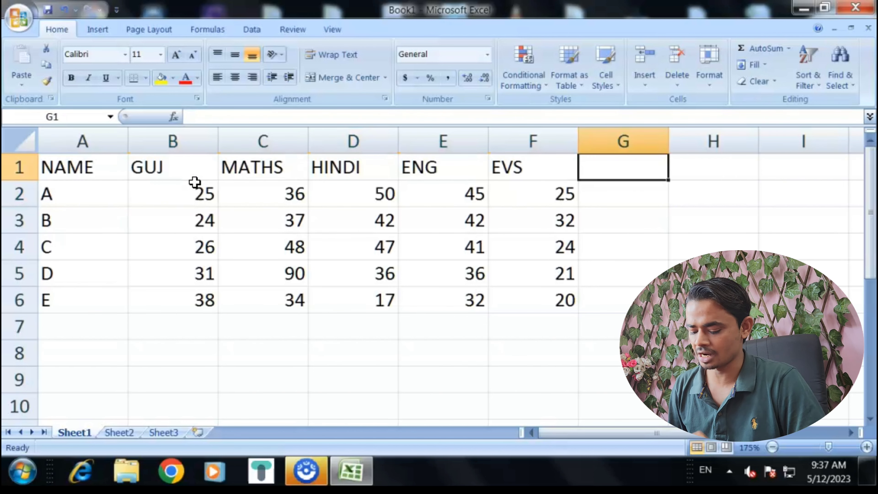
pyautogui.write('t')
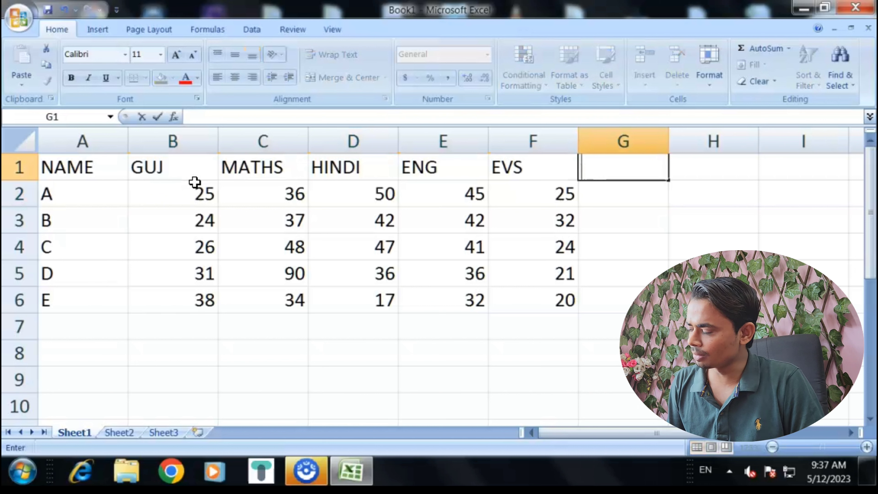
pyautogui.press('Return')
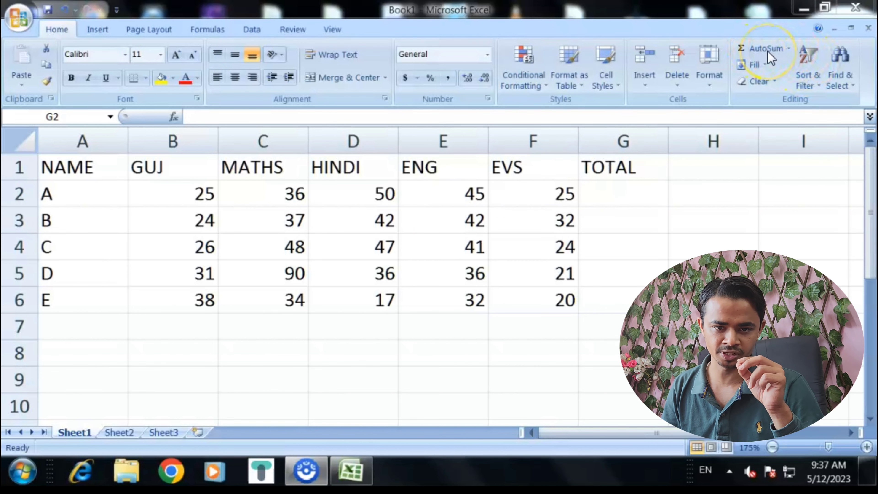
# Use AutoSum in G2 so student A's total is =SUM(B2:F2), showing 181
pyautogui.click(628, 192)
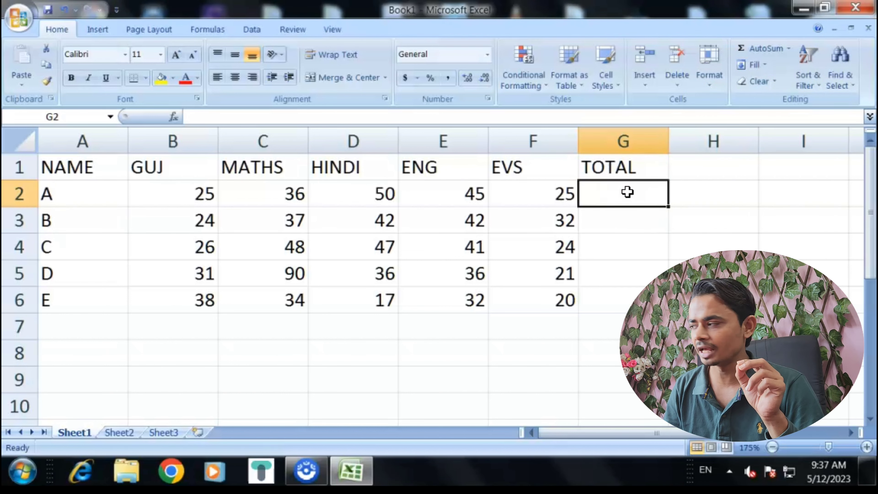
pyautogui.click(760, 52)
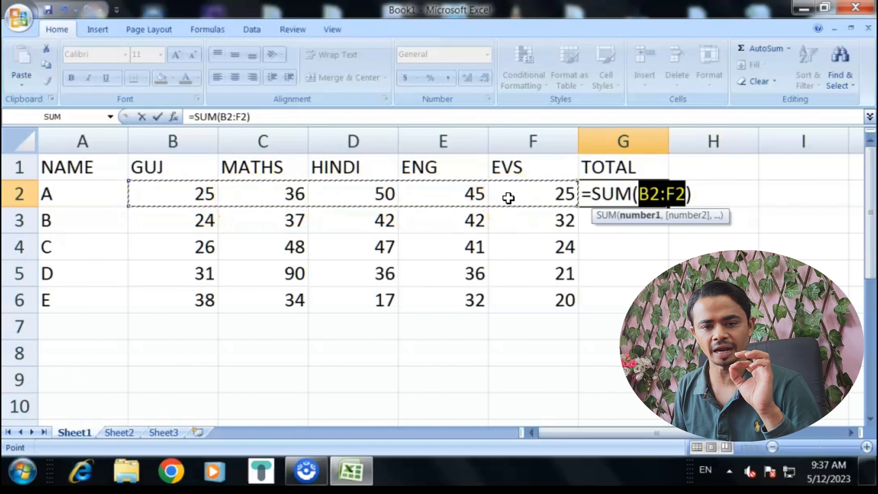
pyautogui.press('Return')
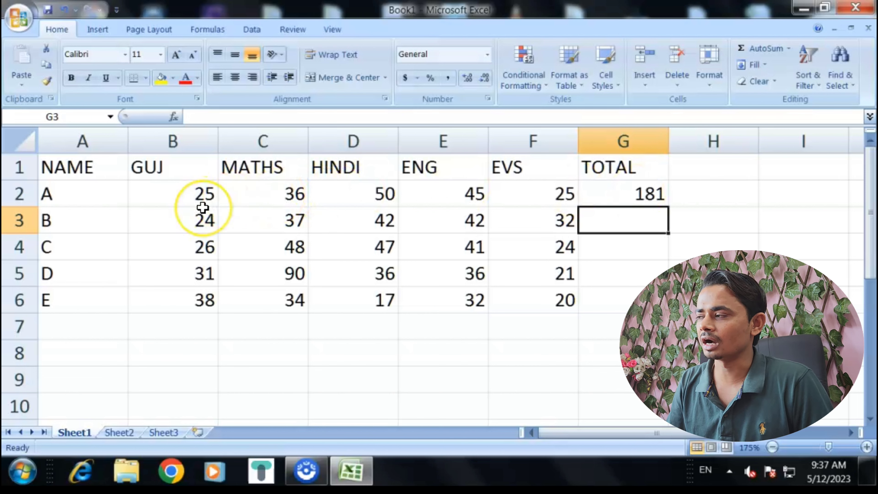
# Change student A's MATHS mark to 40 and GUJ mark to 50, updating G2 to 210
pyautogui.click(258, 189)
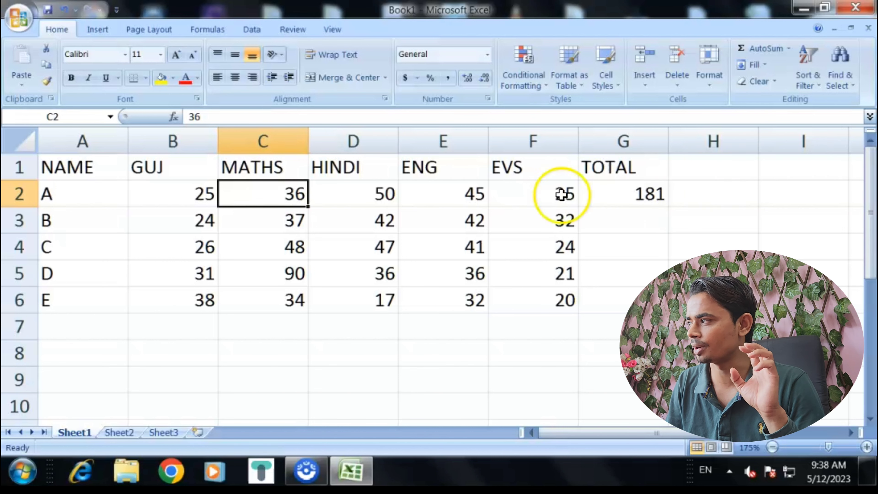
pyautogui.write('40')
pyautogui.press('Return')
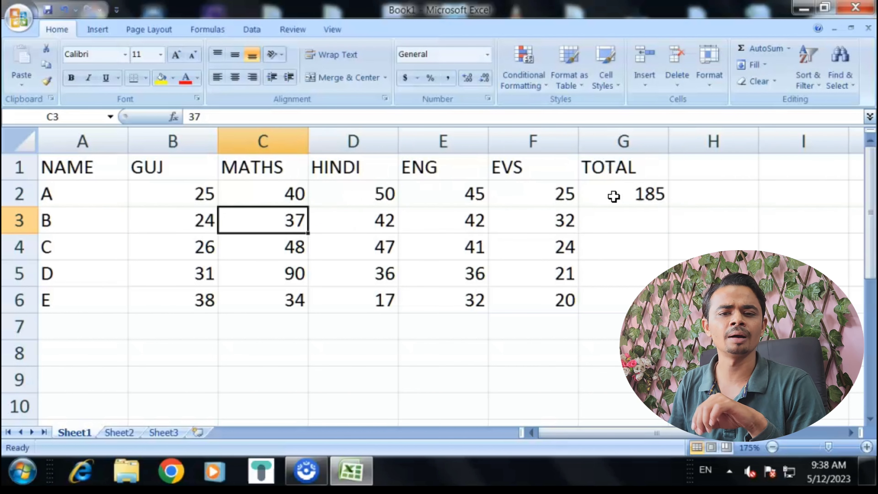
pyautogui.click(205, 189)
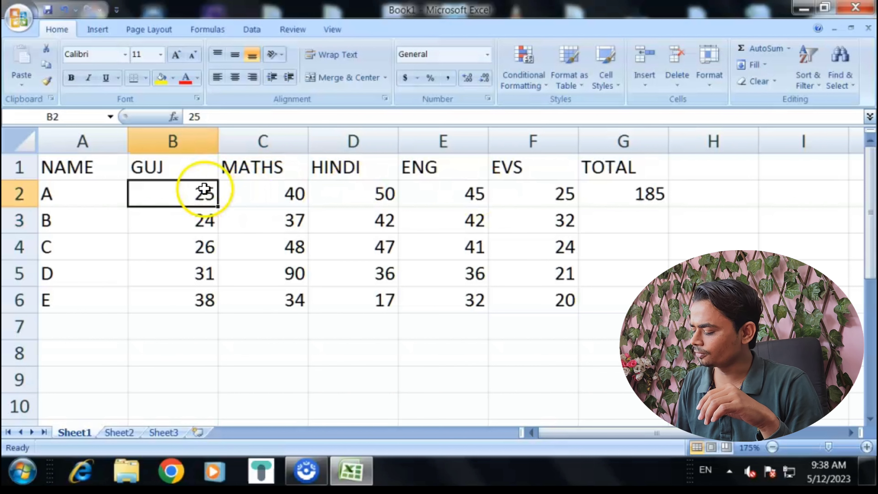
pyautogui.write('50')
pyautogui.press('Return')
pyautogui.click(602, 191)
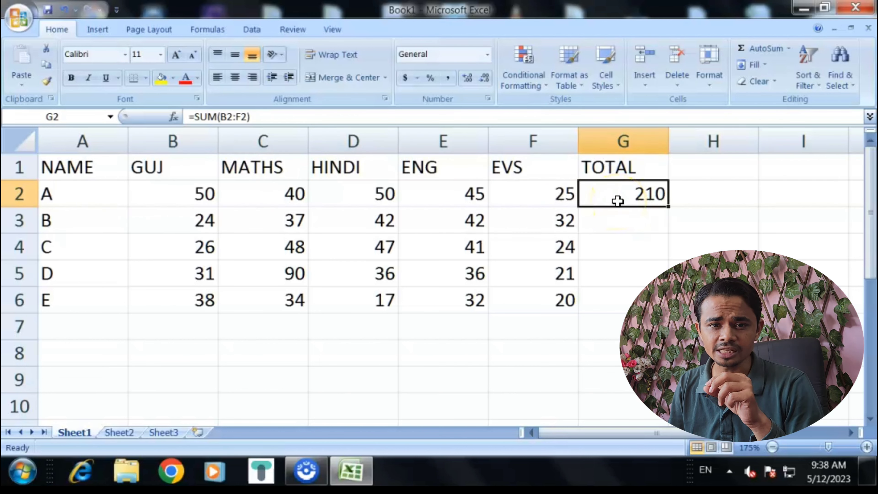
pyautogui.click(625, 198)
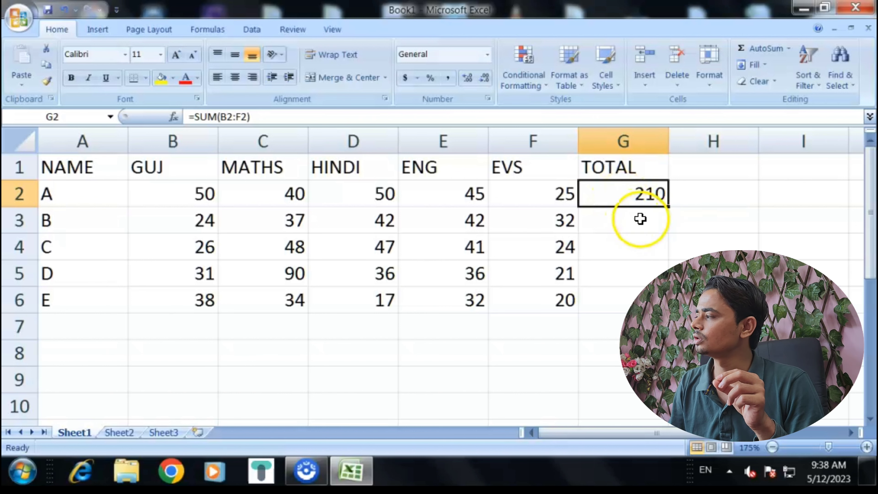
# Fill the G2 sum formula down to G6 for all five students
pyautogui.click(625, 221)
pyautogui.click(622, 247)
pyautogui.click(621, 275)
pyautogui.click(620, 308)
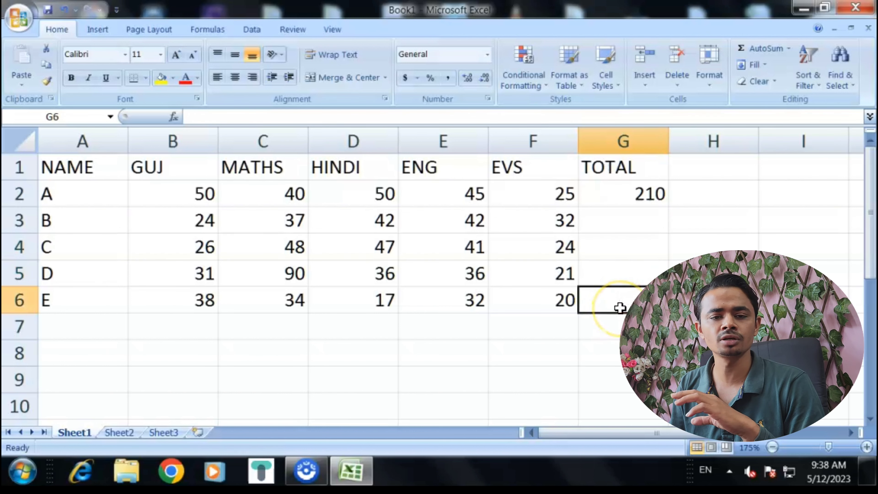
pyautogui.click(630, 191)
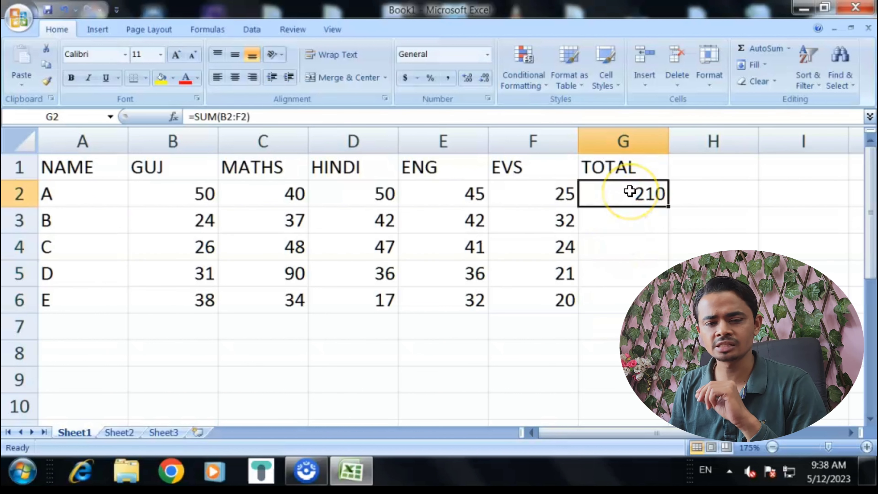
pyautogui.moveTo(629, 192)
pyautogui.mouseDown()
pyautogui.moveTo(667, 207)
pyautogui.moveTo(651, 301)
pyautogui.mouseUp()
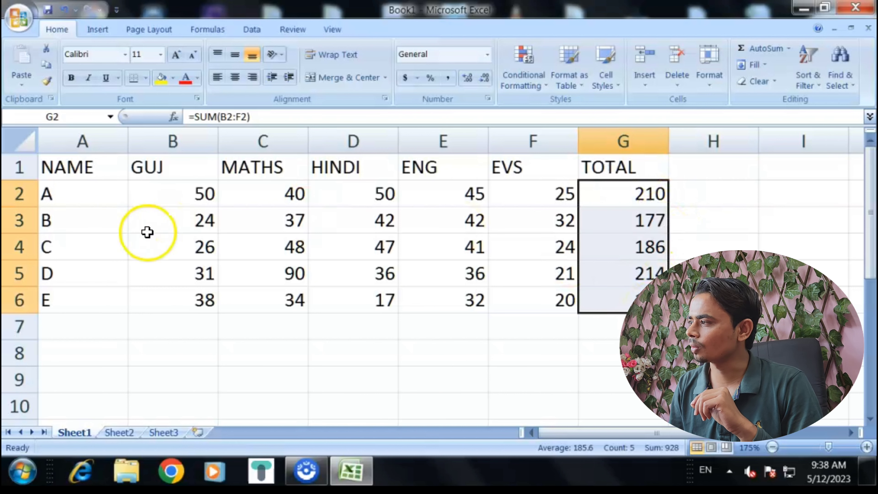
# Change student D's GUJ mark in B5 to 50
pyautogui.click(205, 271)
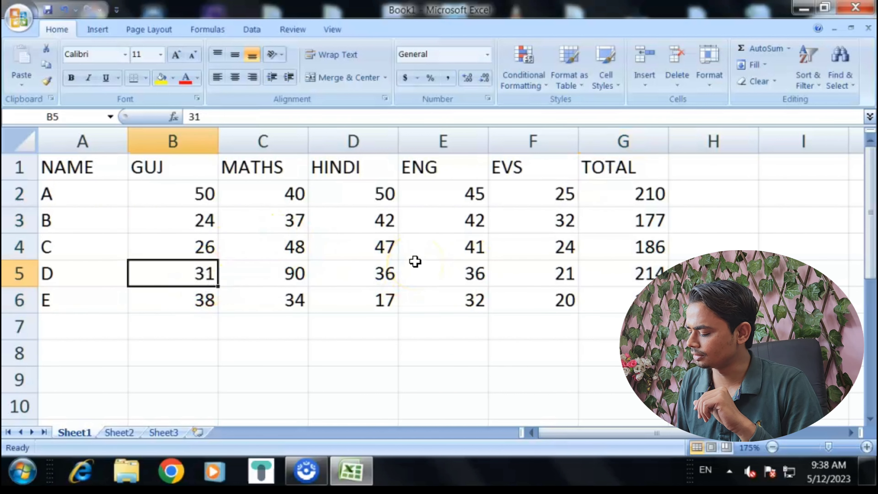
pyautogui.write('50')
pyautogui.press('Return')
pyautogui.click(583, 280)
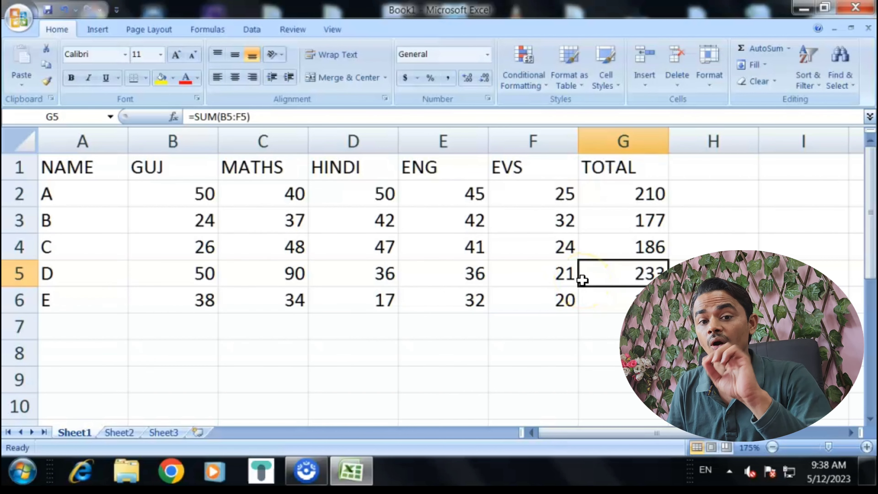
# Clear the TOTAL values from the G column cells
pyautogui.moveTo(622, 193); pyautogui.dragTo(628, 289)
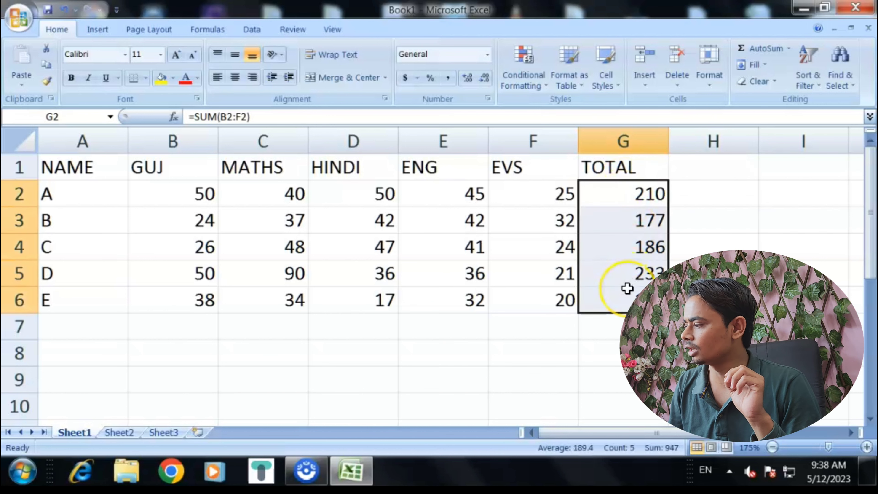
pyautogui.press('Delete')
pyautogui.click(619, 191)
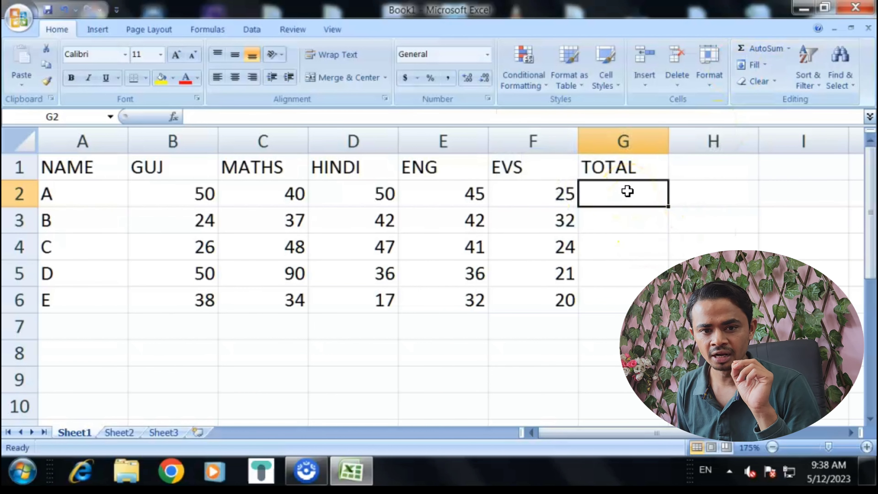
# Rebuild G2 as =SUM(B2:F2) by selecting student A's marks, giving 210
pyautogui.write('=')
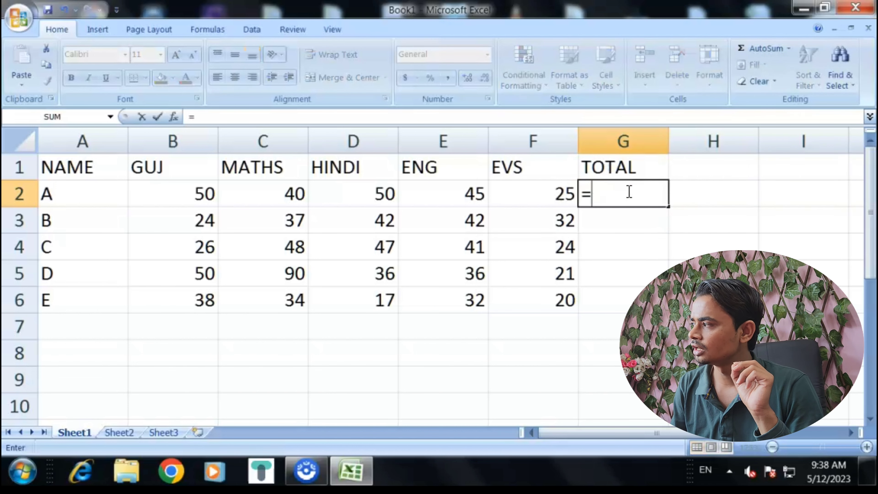
pyautogui.write('SUM')
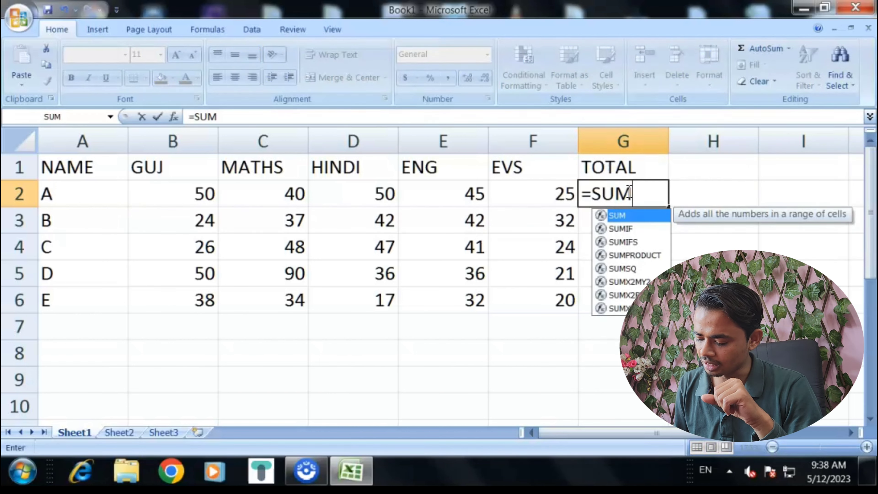
pyautogui.write('(')
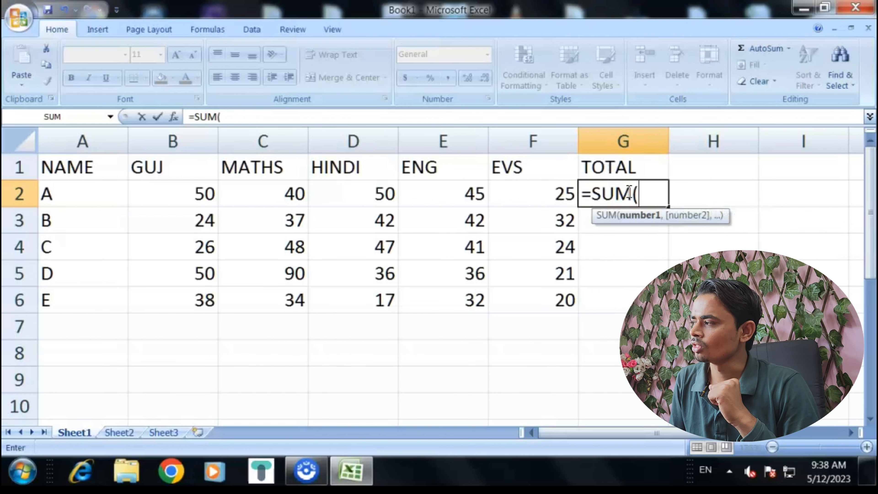
pyautogui.moveTo(195, 195); pyautogui.dragTo(540, 192)
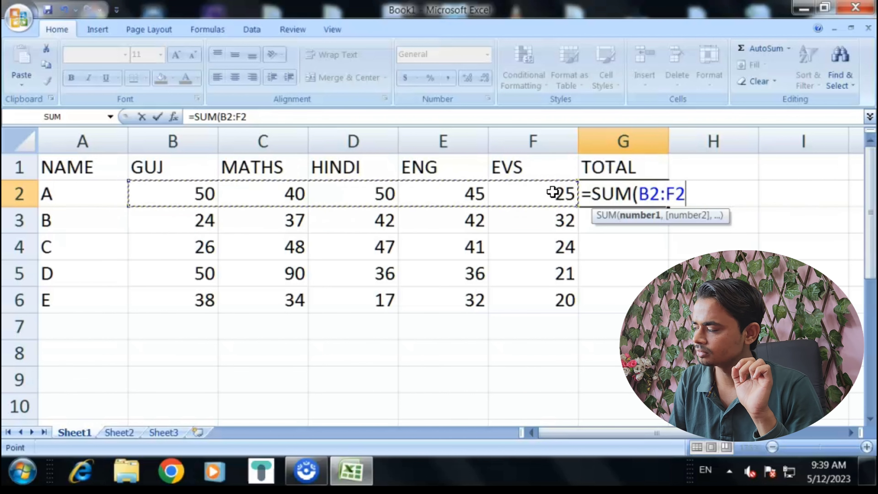
pyautogui.write(')')
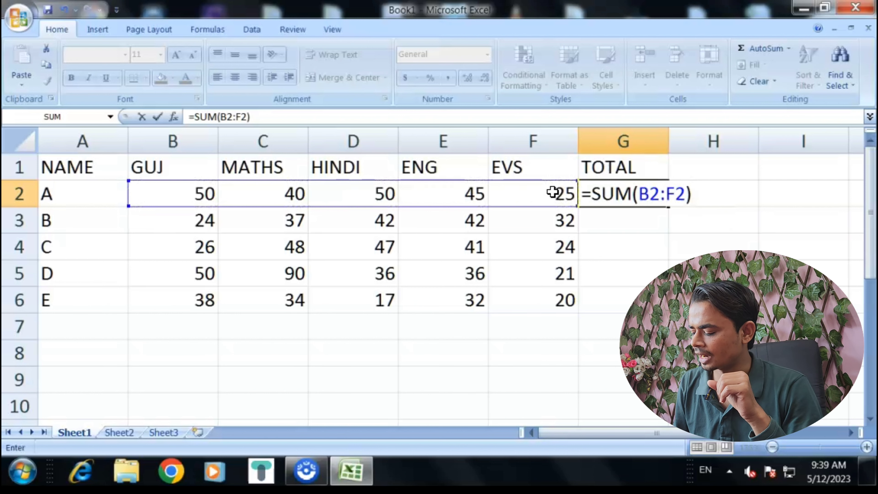
pyautogui.press('Return')
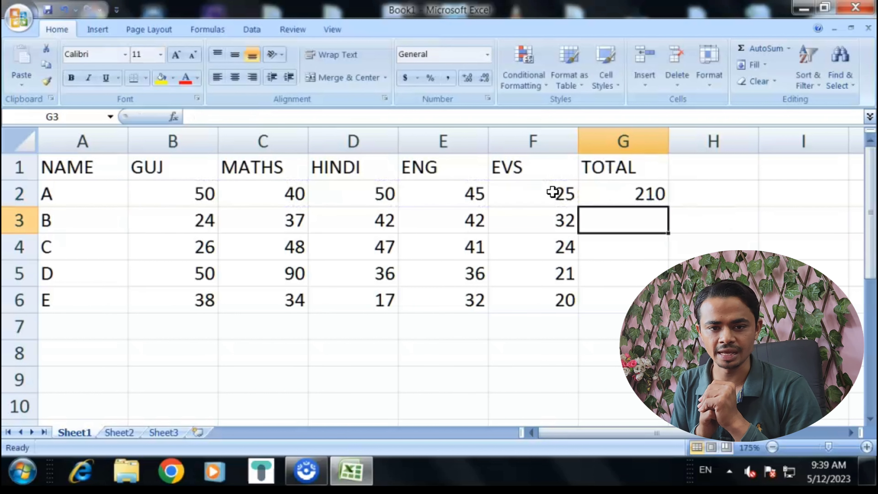
pyautogui.click(621, 193)
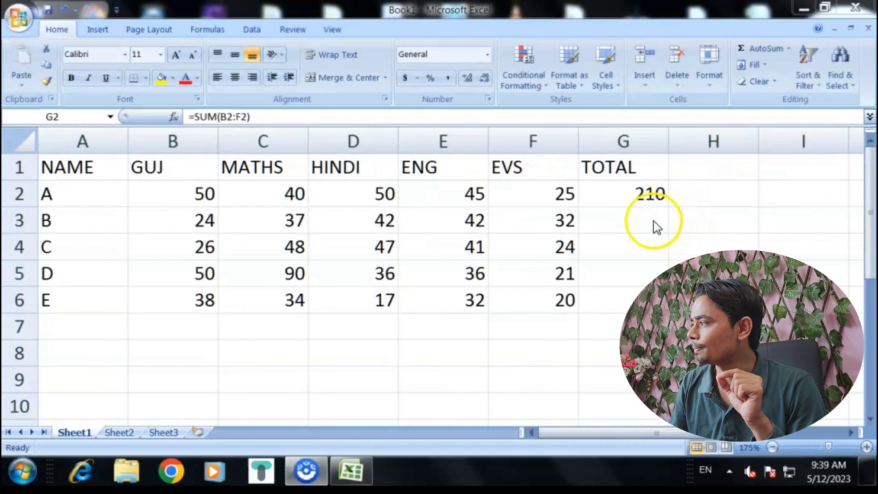
pyautogui.click(624, 200)
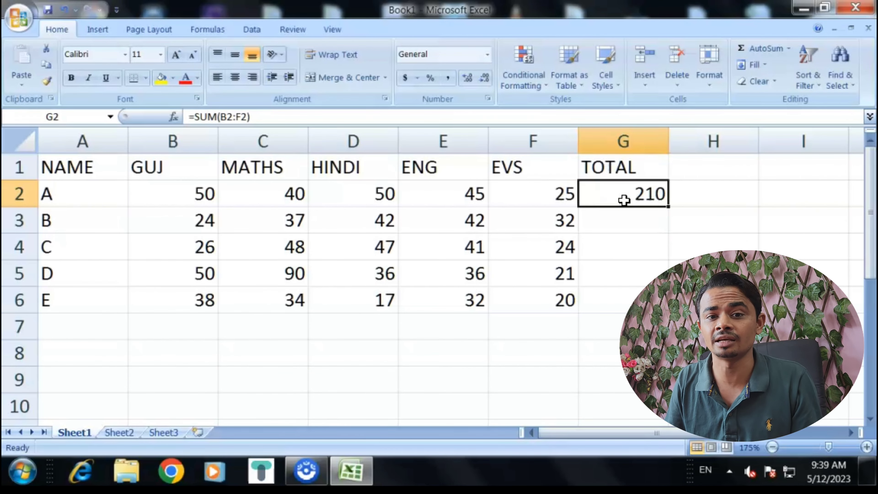
pyautogui.click(661, 197)
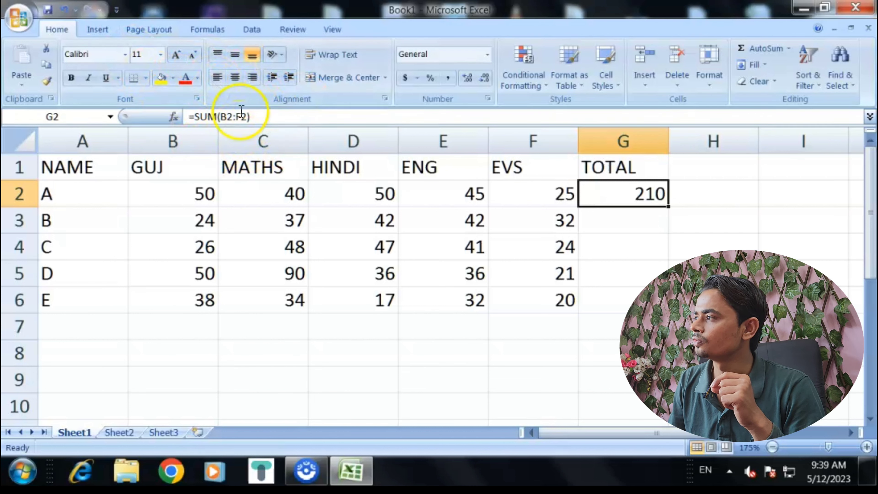
pyautogui.click(795, 436)
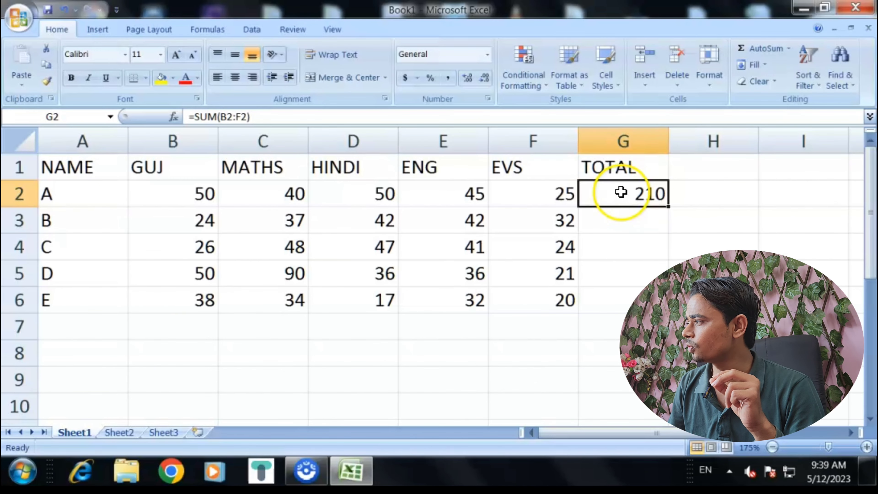
pyautogui.doubleClick(621, 192)
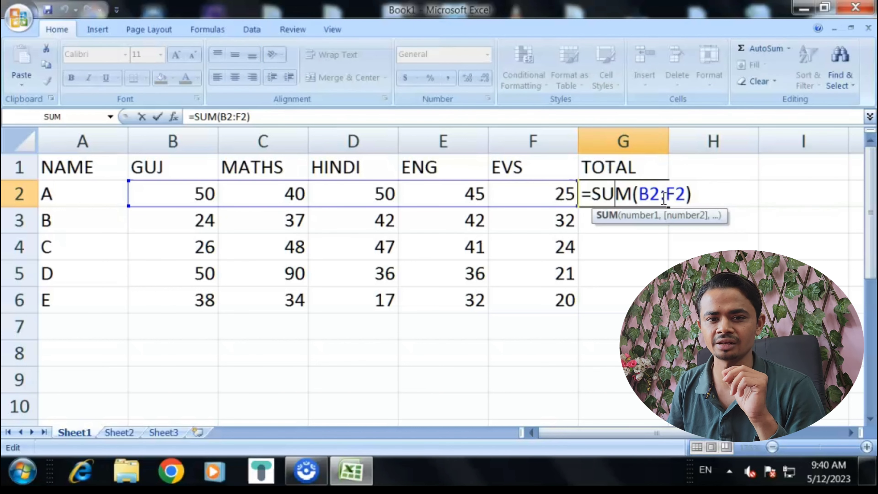
pyautogui.press('Return')
pyautogui.click(662, 197)
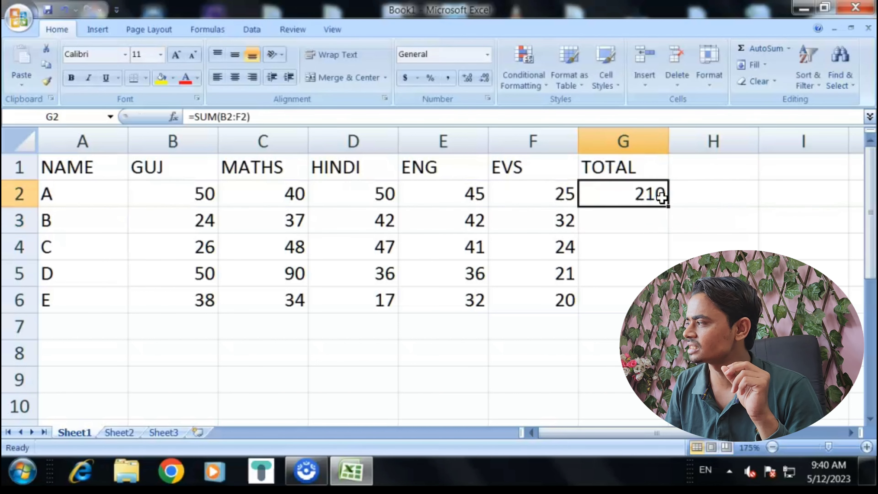
pyautogui.doubleClick(633, 197)
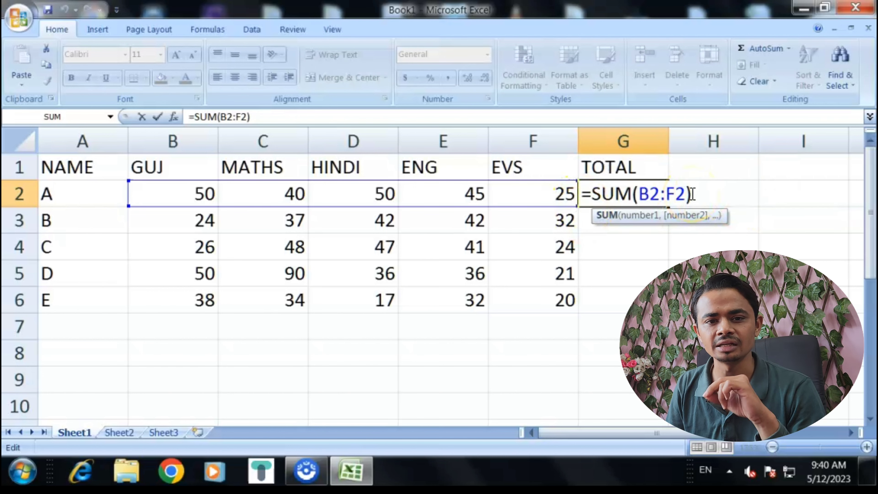
pyautogui.press('Return')
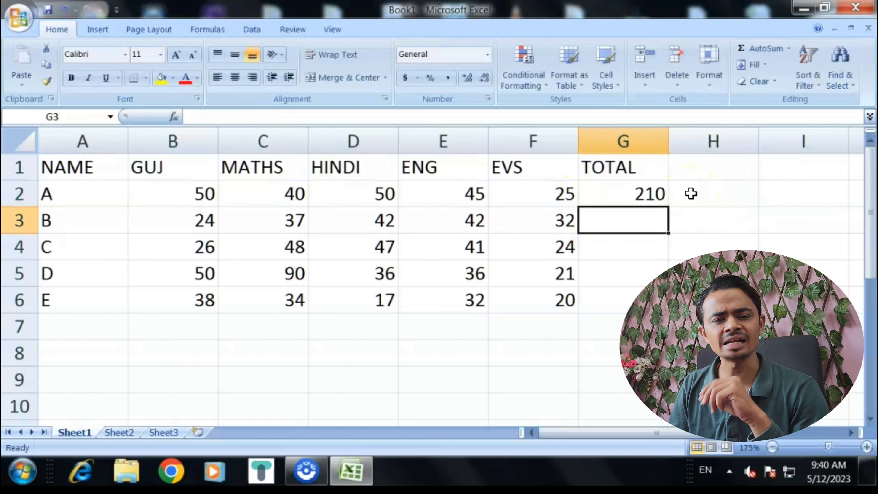
pyautogui.click(644, 197)
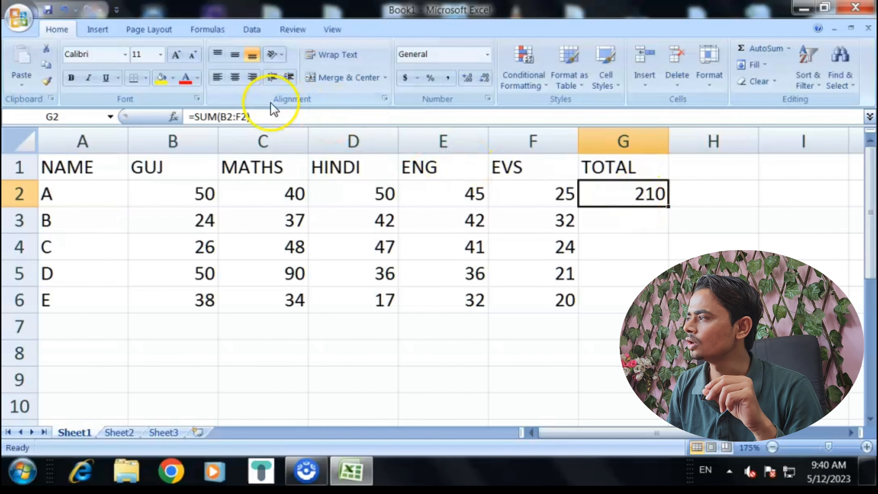
pyautogui.click(274, 120)
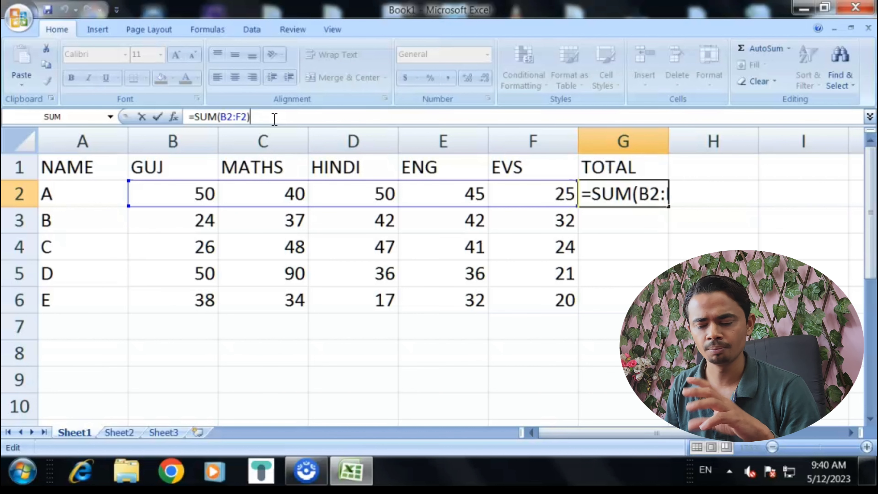
pyautogui.click(637, 217)
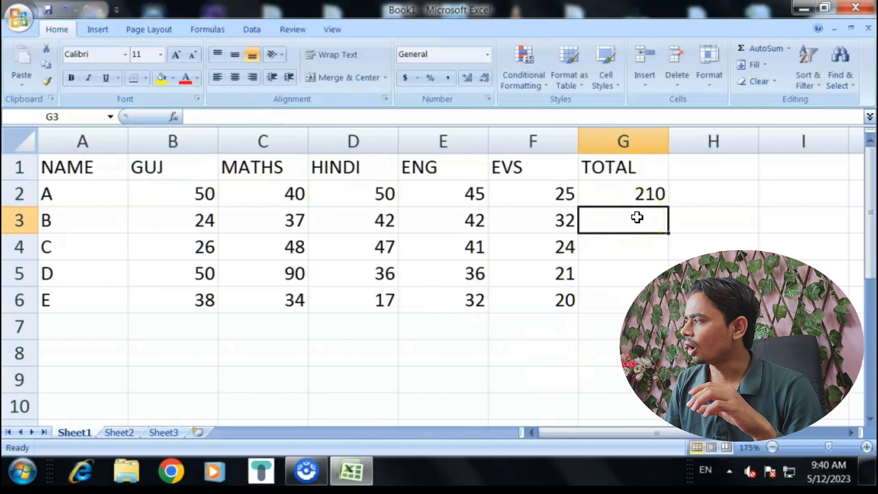
pyautogui.click(607, 188)
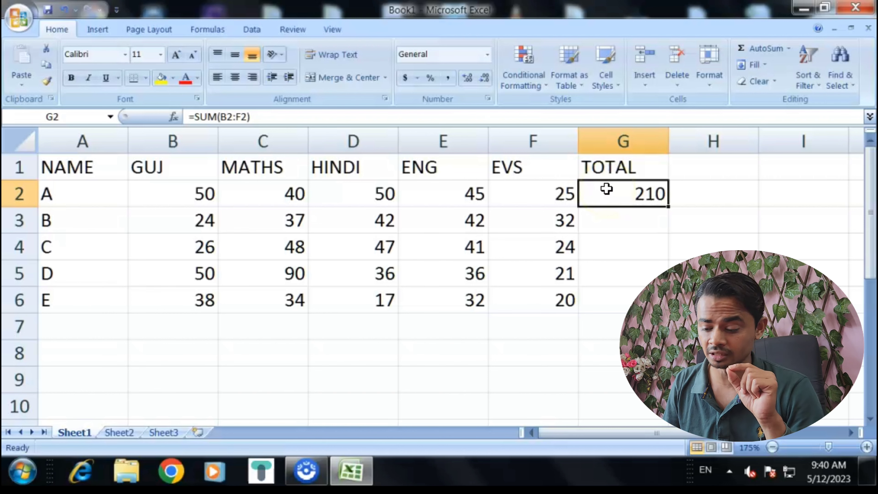
# Replace G2's total with the formula =(B2+C2+D2+E2+F2)
pyautogui.press('Delete')
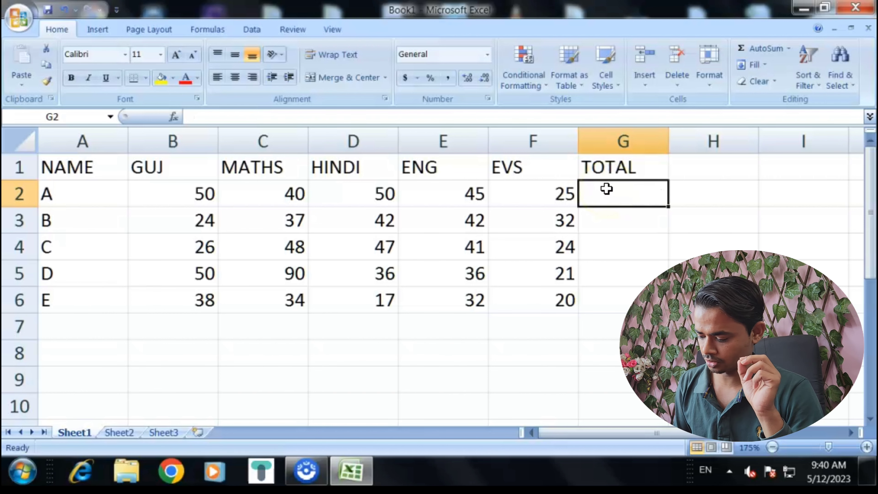
pyautogui.write('=(')
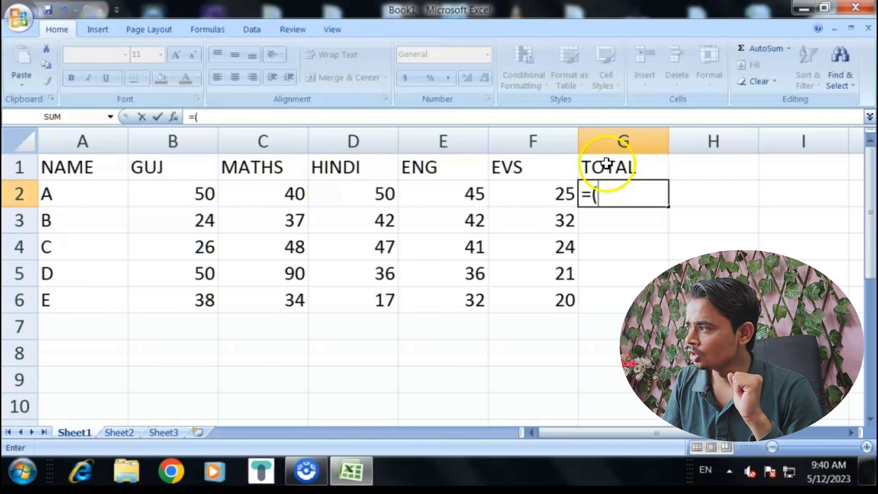
pyautogui.click(169, 198)
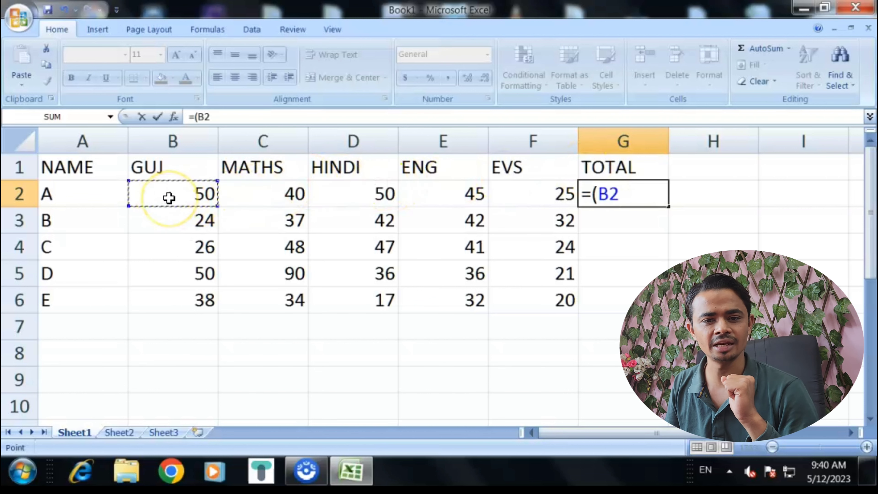
pyautogui.write('+')
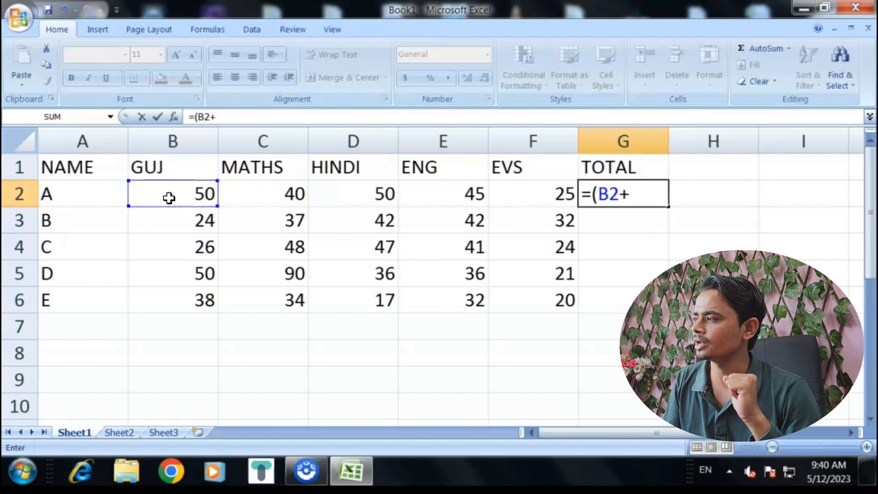
pyautogui.click(257, 200)
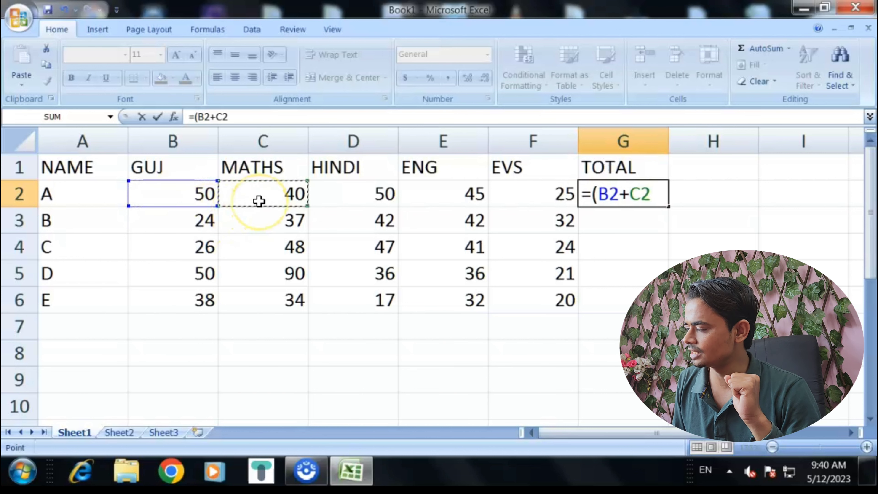
pyautogui.write('+')
pyautogui.click(344, 203)
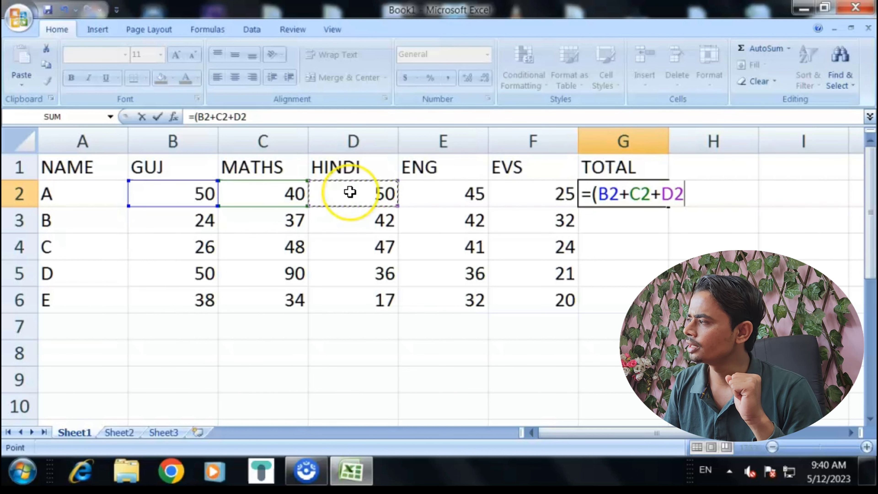
pyautogui.write('+')
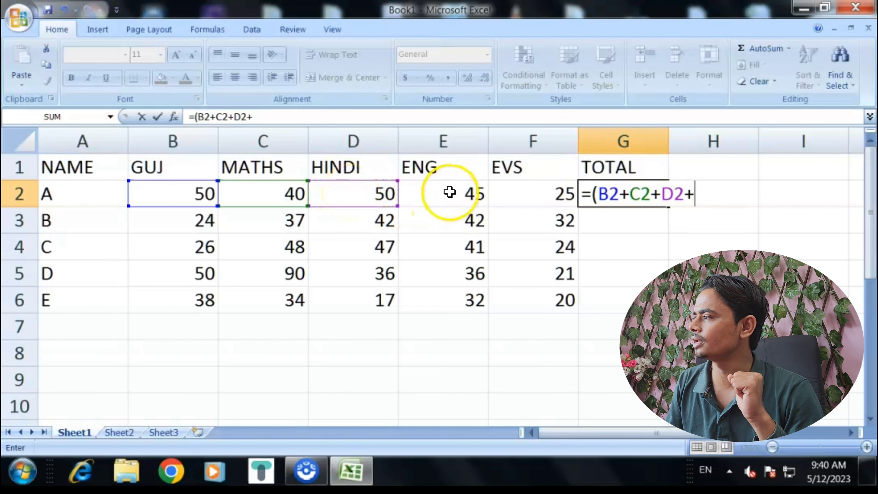
pyautogui.click(450, 192)
pyautogui.write('+')
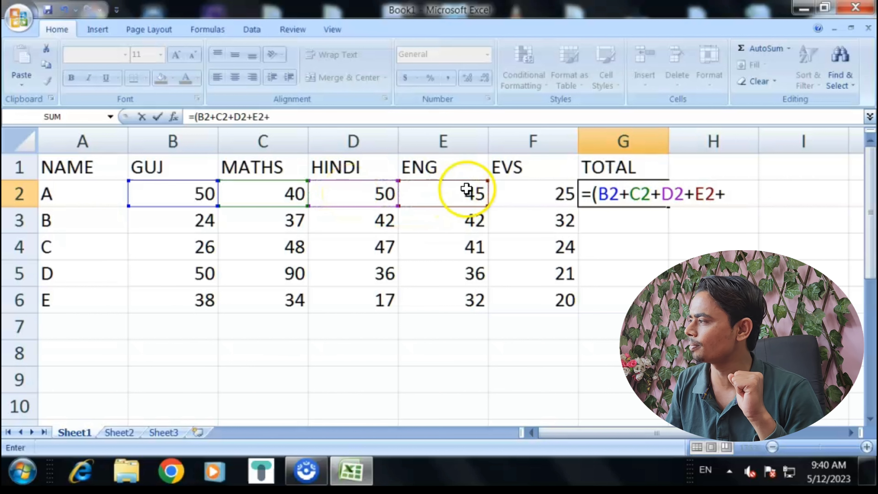
pyautogui.click(520, 192)
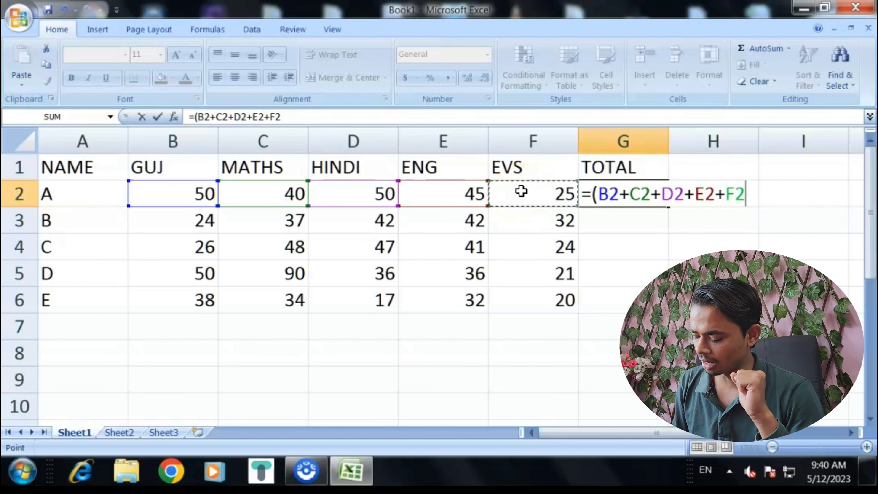
pyautogui.write(')')
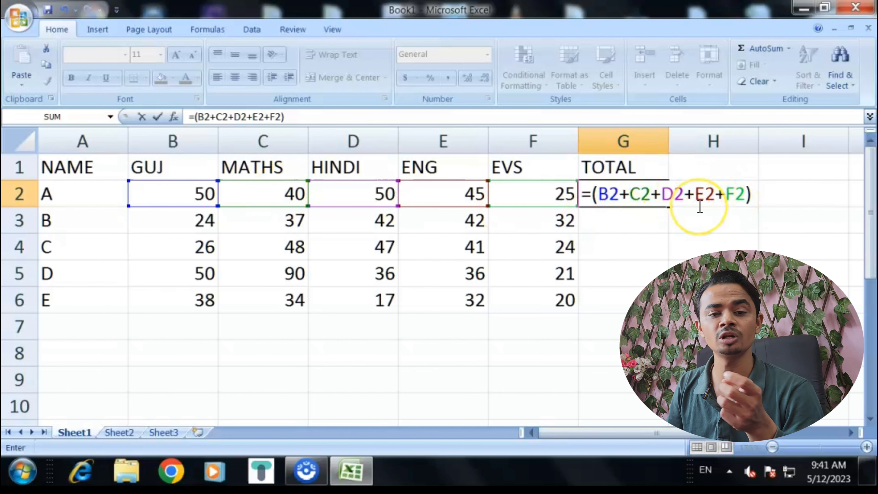
pyautogui.press('Return')
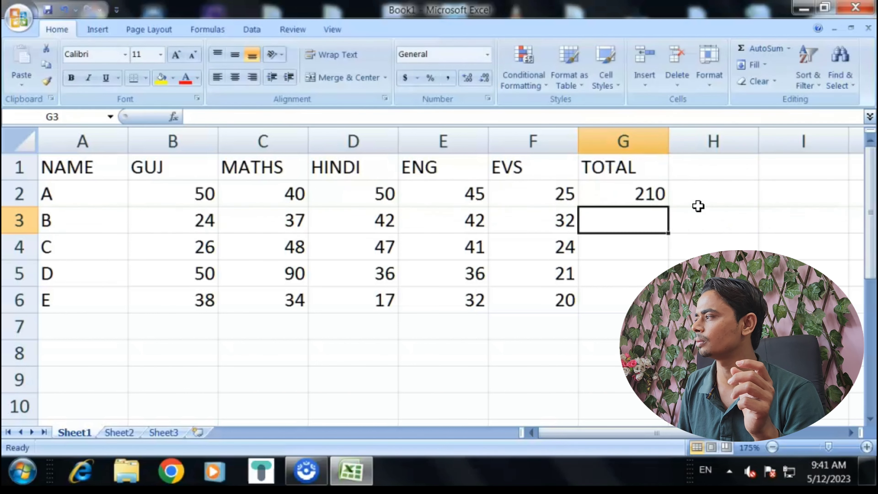
# Fill the TOTAL formula from G2 down to G6, giving 177, 186 and 233
pyautogui.click(553, 204)
pyautogui.click(609, 197)
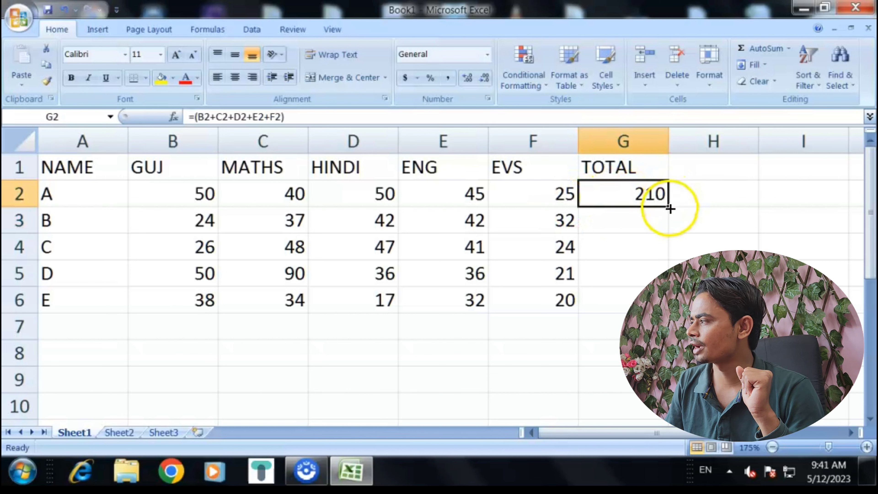
pyautogui.moveTo(669, 206); pyautogui.dragTo(650, 304)
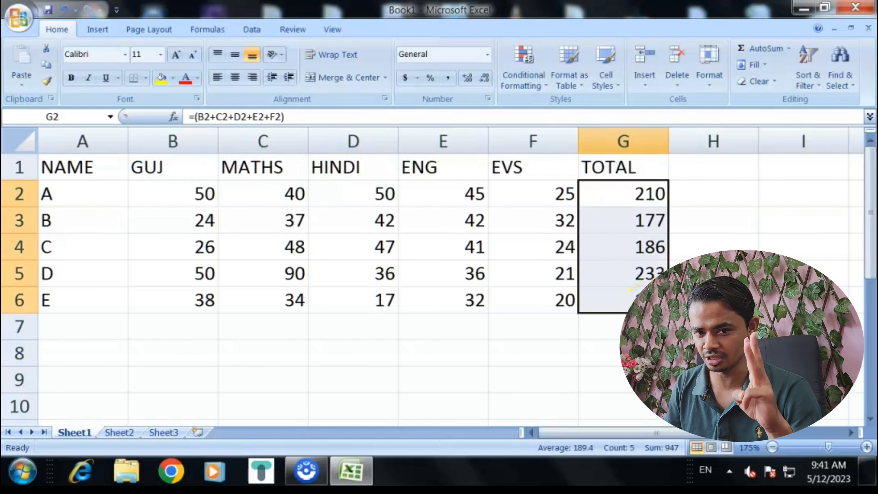
# Enter =SUM(B2:F2) in G2 for a total of 210, then clear G2 again
pyautogui.click(614, 204)
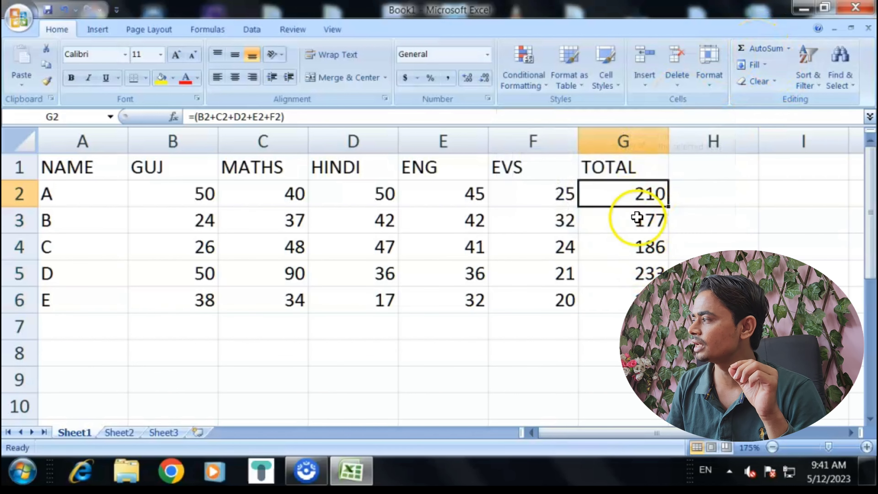
pyautogui.write('=SU')
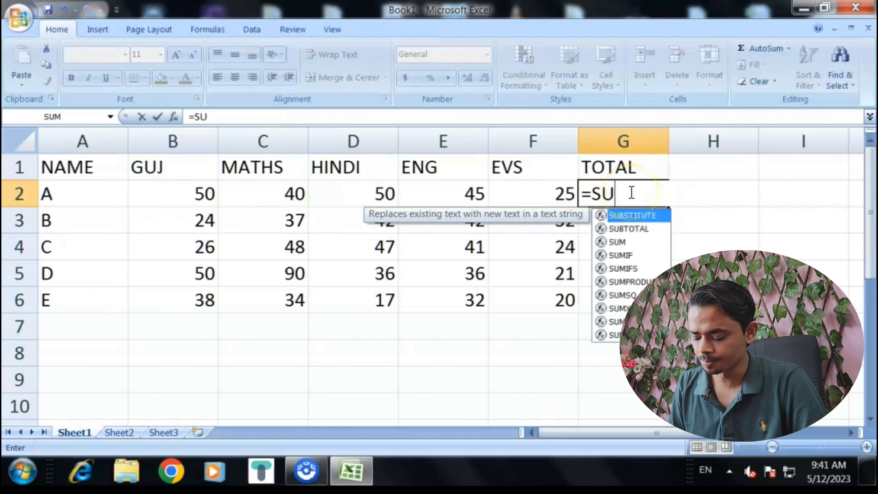
pyautogui.write('M(')
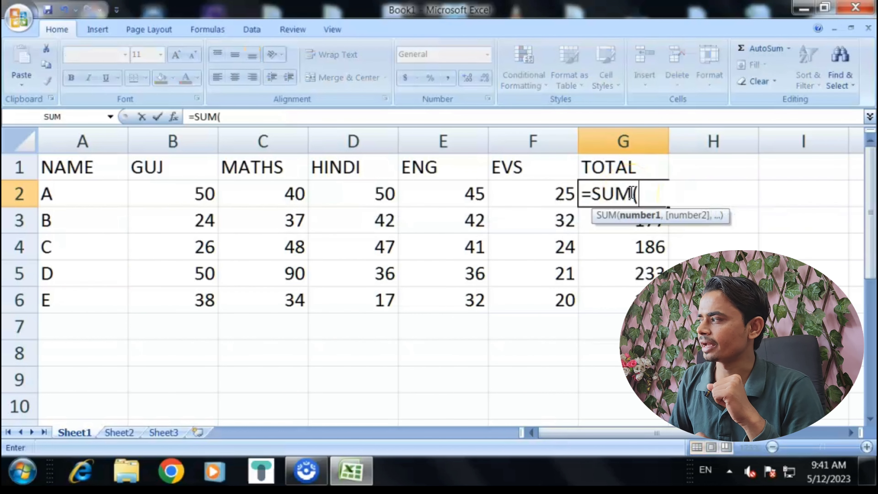
pyautogui.moveTo(196, 195); pyautogui.dragTo(515, 189)
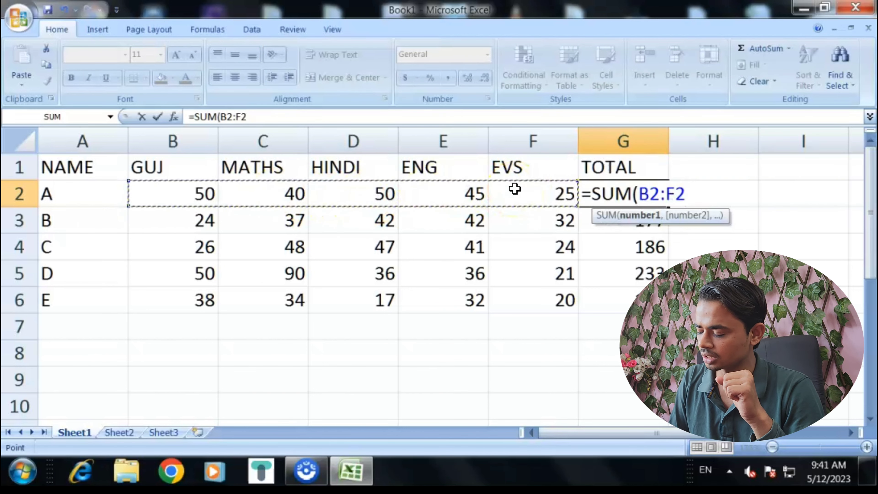
pyautogui.write(')')
pyautogui.press('Return')
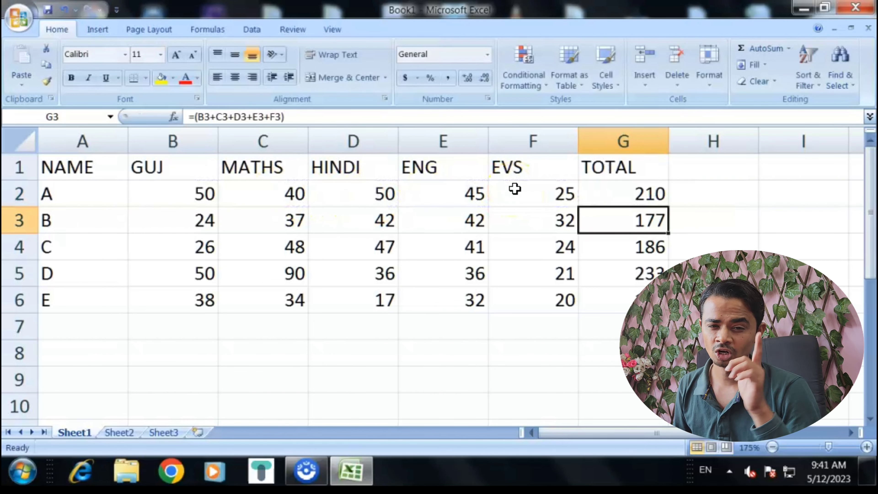
pyautogui.click(624, 192)
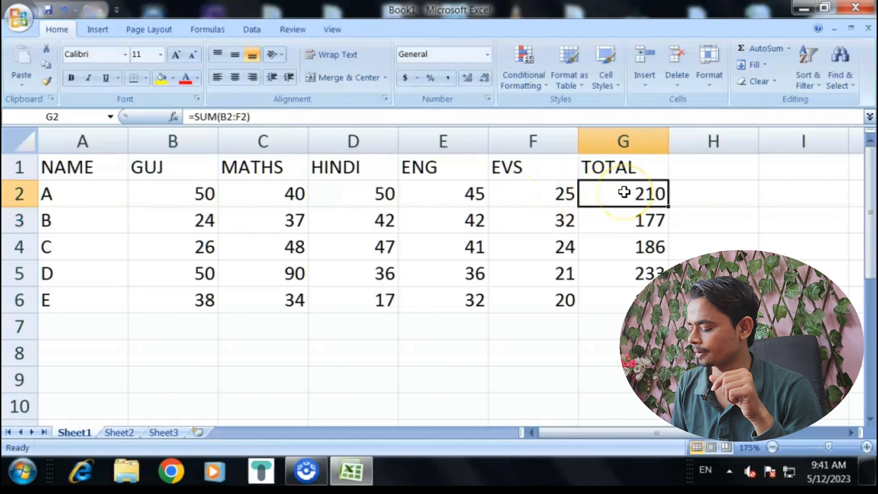
pyautogui.press('Delete')
# Re-enter =(B2+C2+D2+E2+F2) in G2 so student A's total shows 210
pyautogui.write('=')
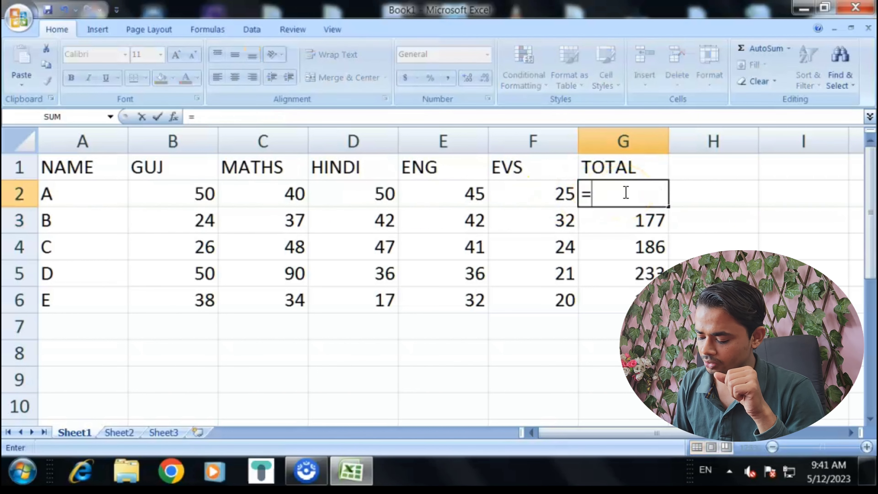
pyautogui.write('(')
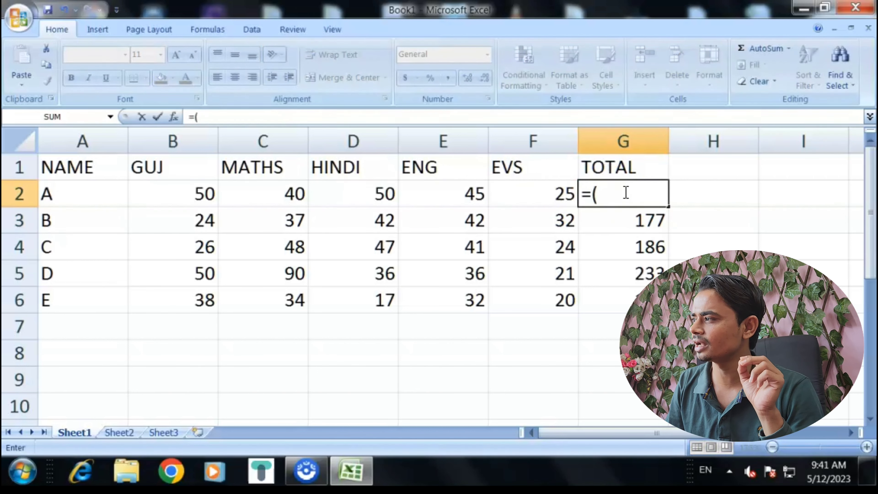
pyautogui.click(172, 190)
pyautogui.write('+')
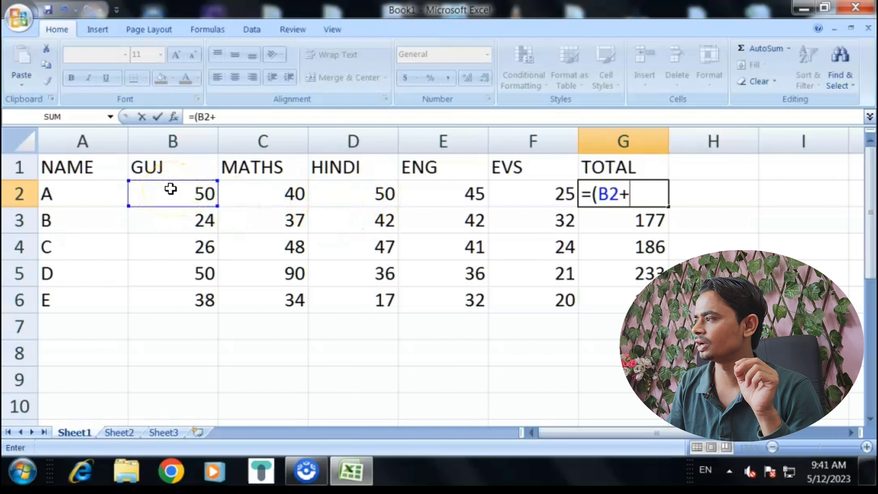
pyautogui.click(246, 203)
pyautogui.write('+')
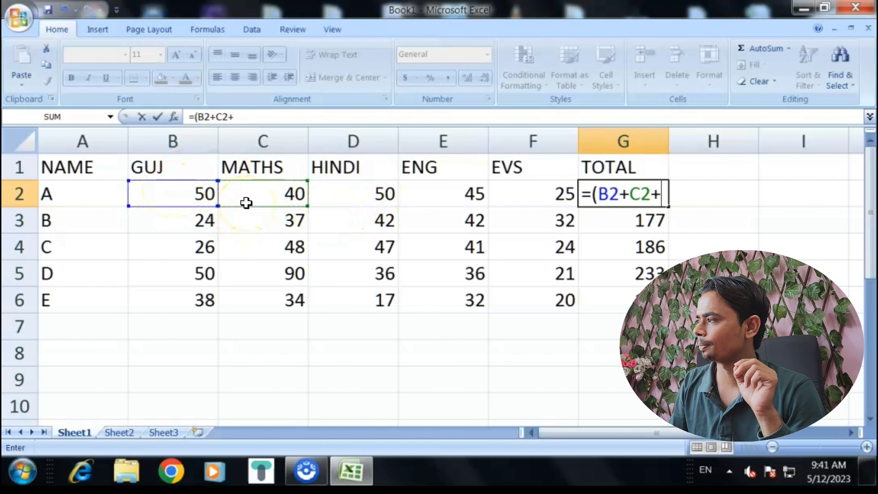
pyautogui.click(321, 204)
pyautogui.write('+')
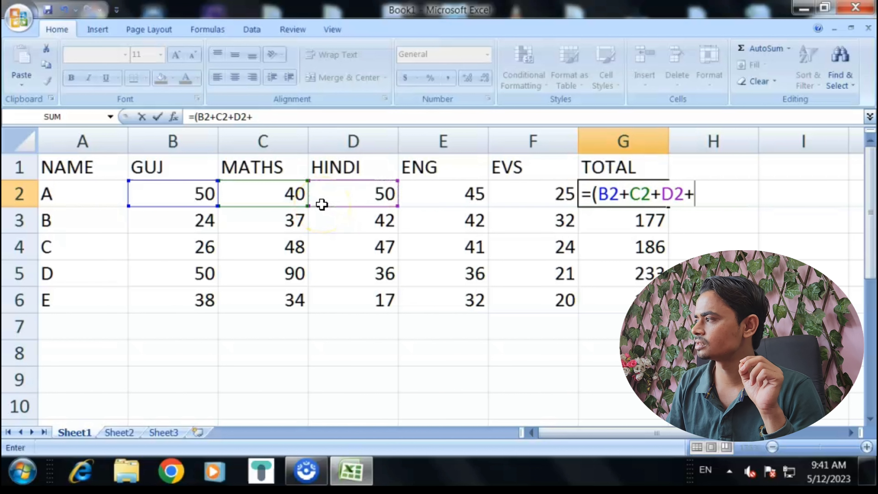
pyautogui.click(423, 196)
pyautogui.write('+')
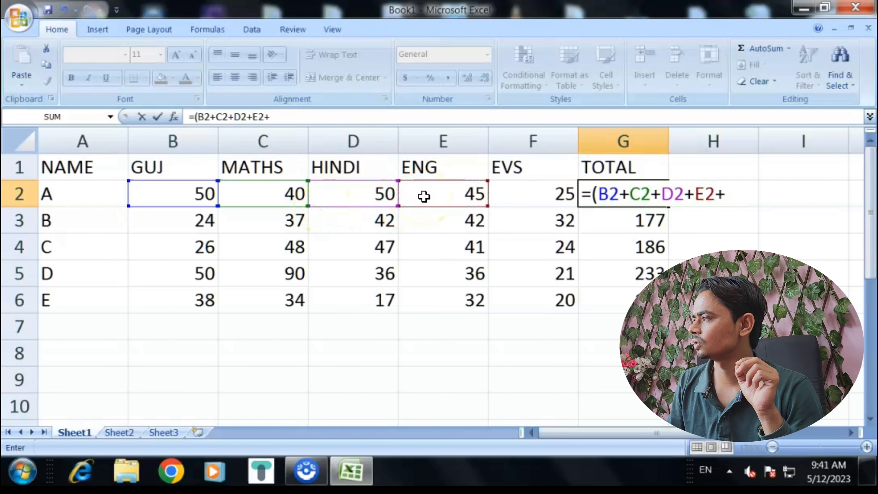
pyautogui.click(508, 185)
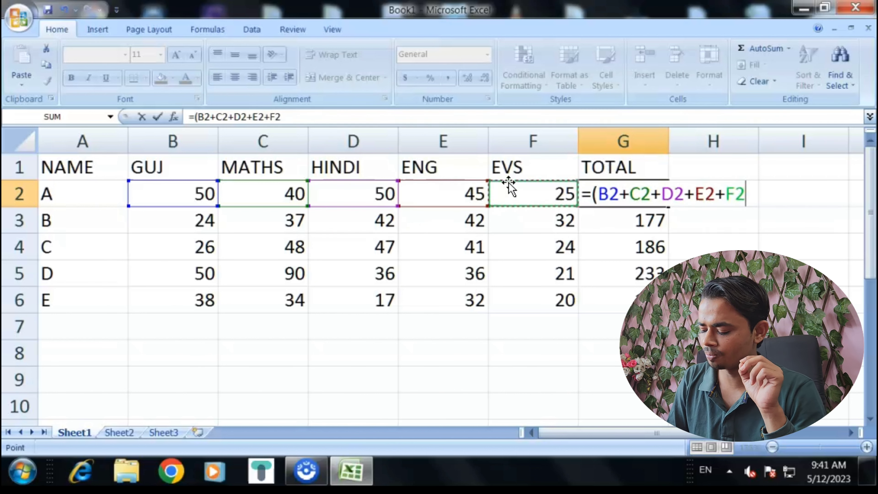
pyautogui.write(')')
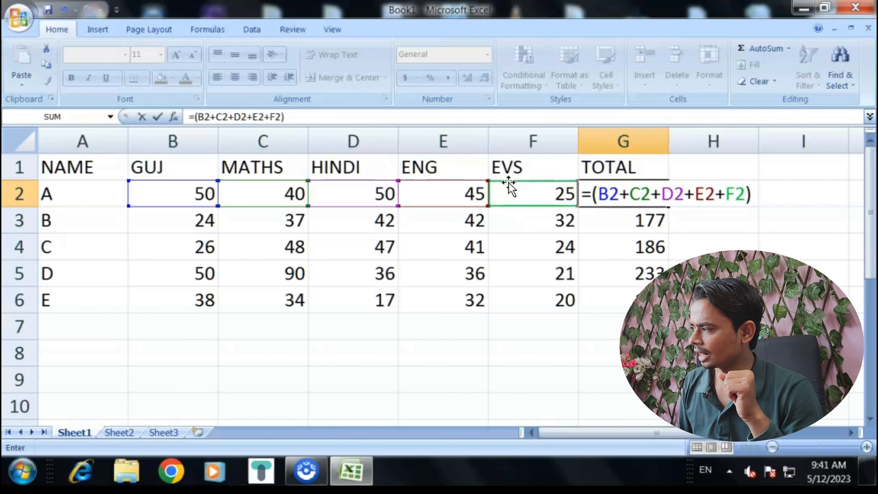
pyautogui.press('Return')
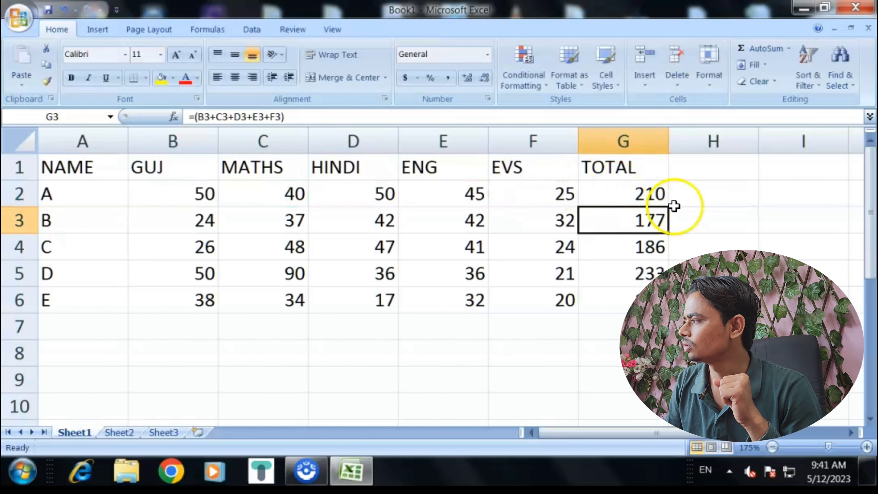
pyautogui.click(627, 200)
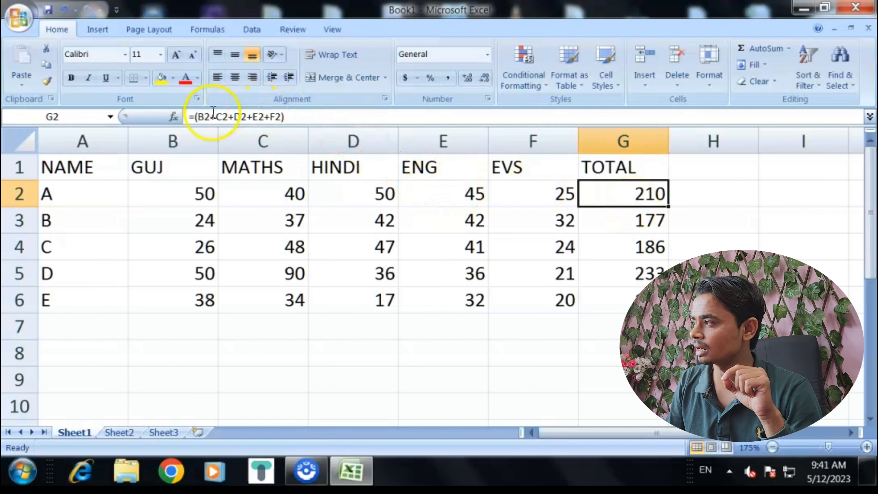
pyautogui.hotkey('alt', 'Tab')
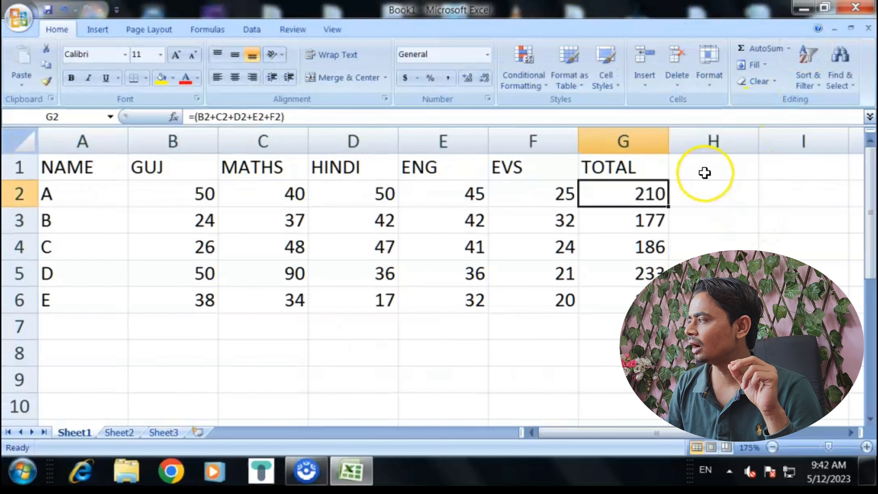
# Type the column heading MIN in H1
pyautogui.click(703, 171)
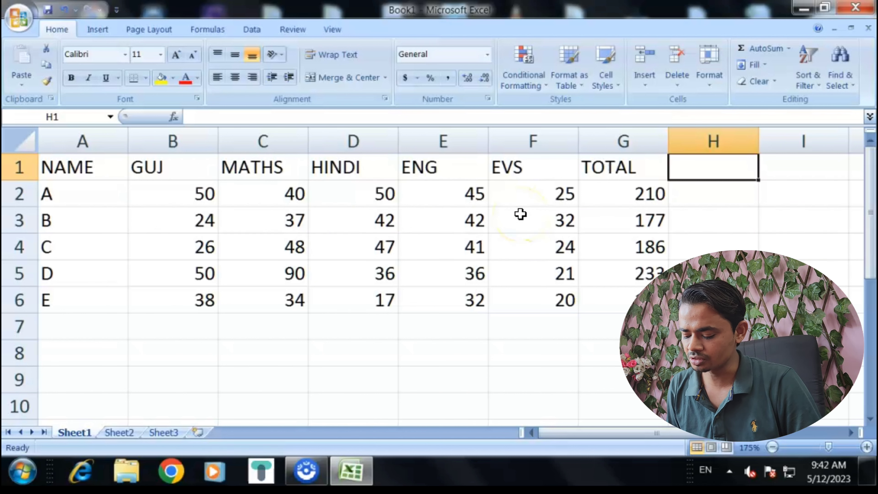
pyautogui.write('mIN')
pyautogui.press('BackSpace')
pyautogui.press('BackSpace')
pyautogui.press('BackSpace')
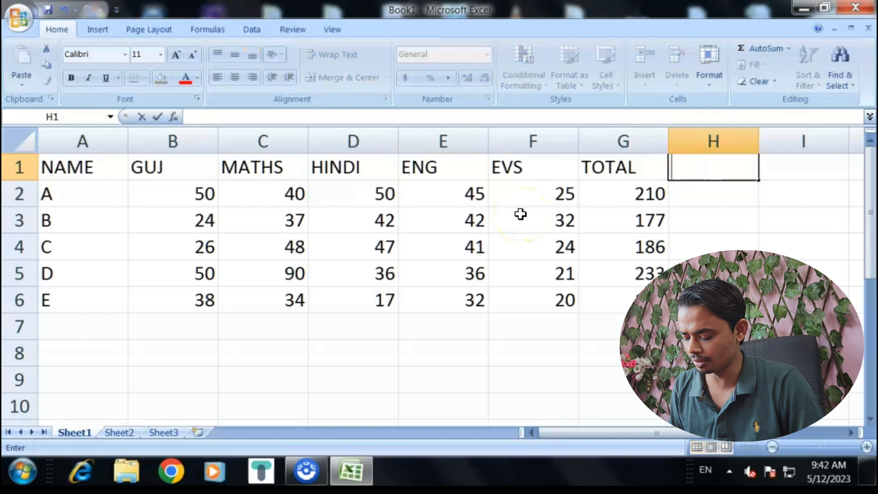
pyautogui.write('MIN')
pyautogui.press('Return')
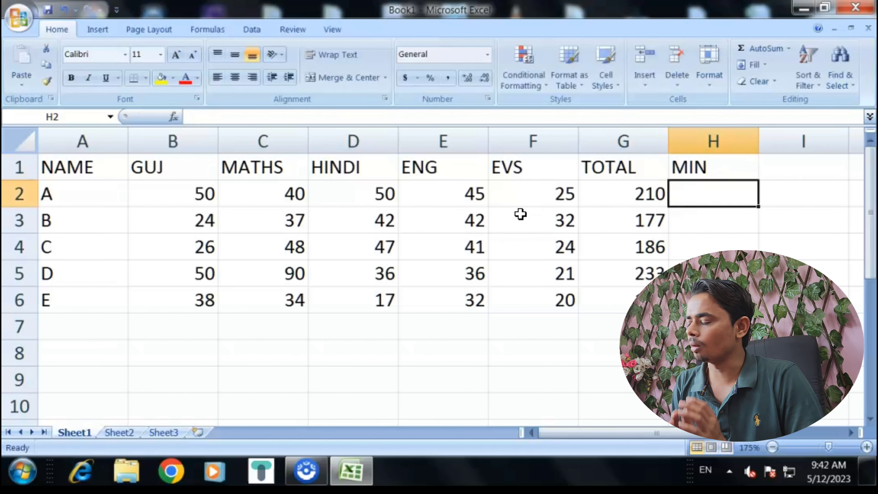
# Enter =MIN(B2:F2) in H2, giving student A's lowest mark of 25
pyautogui.write('=')
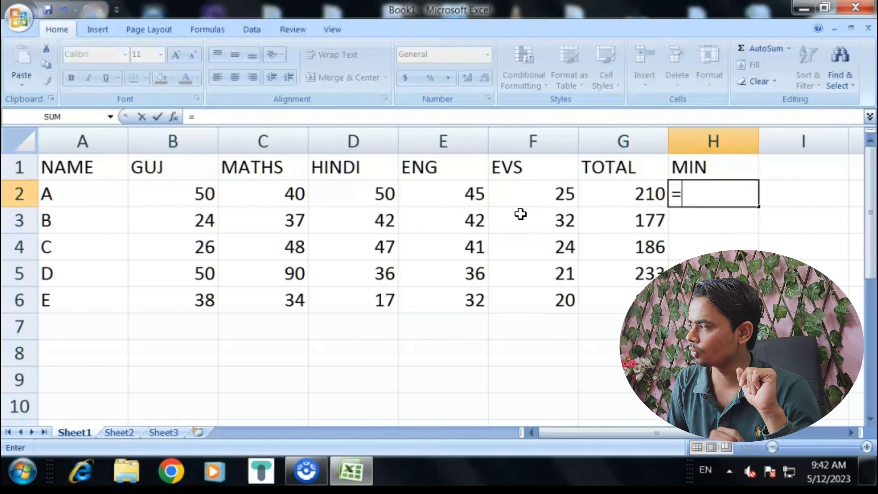
pyautogui.write('MIN(')
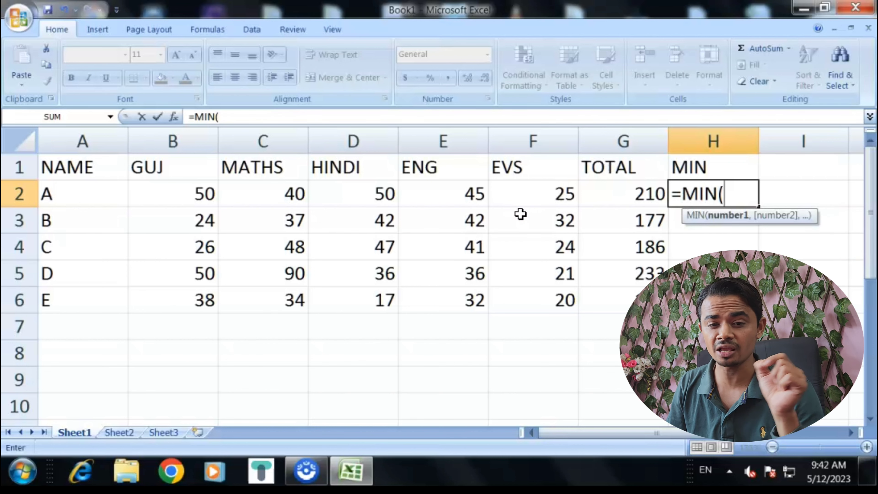
pyautogui.moveTo(175, 195); pyautogui.dragTo(514, 189)
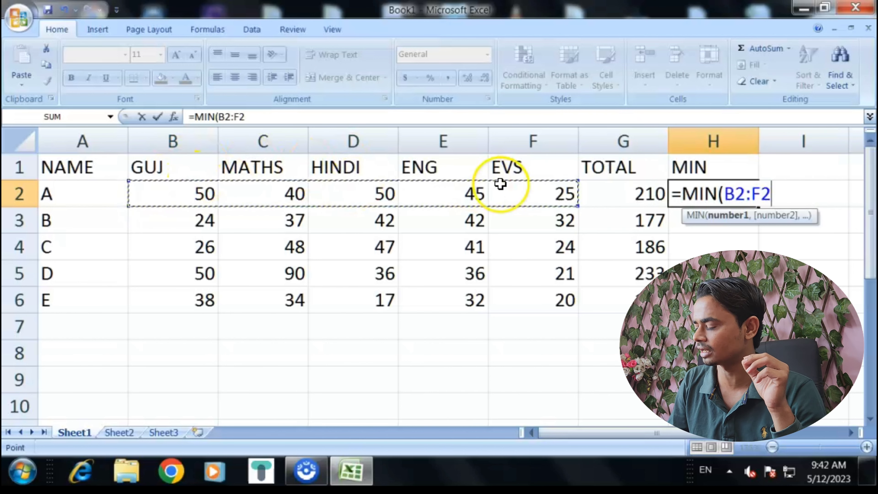
pyautogui.write(')')
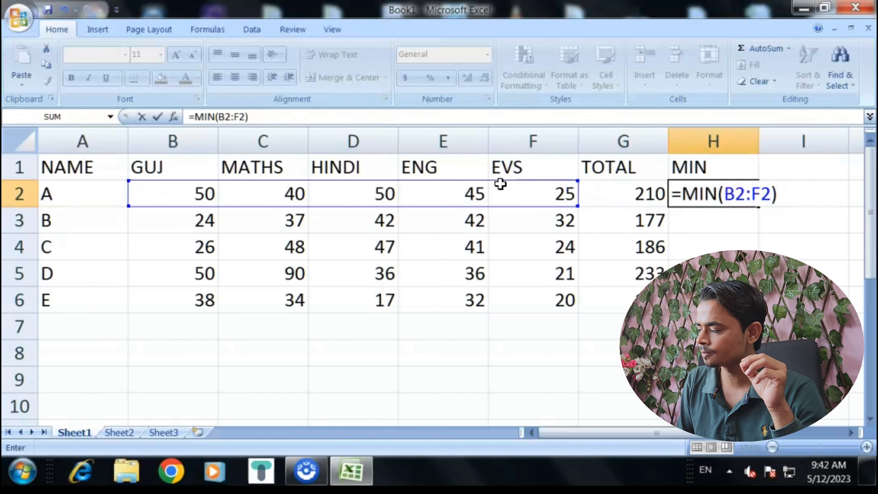
pyautogui.press('Return')
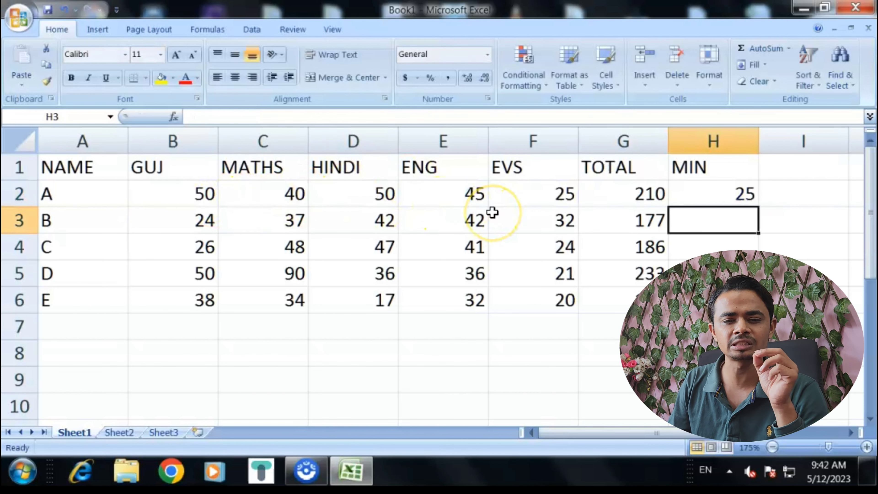
# Change student A's GUJ mark in B2 to 20
pyautogui.click(714, 200)
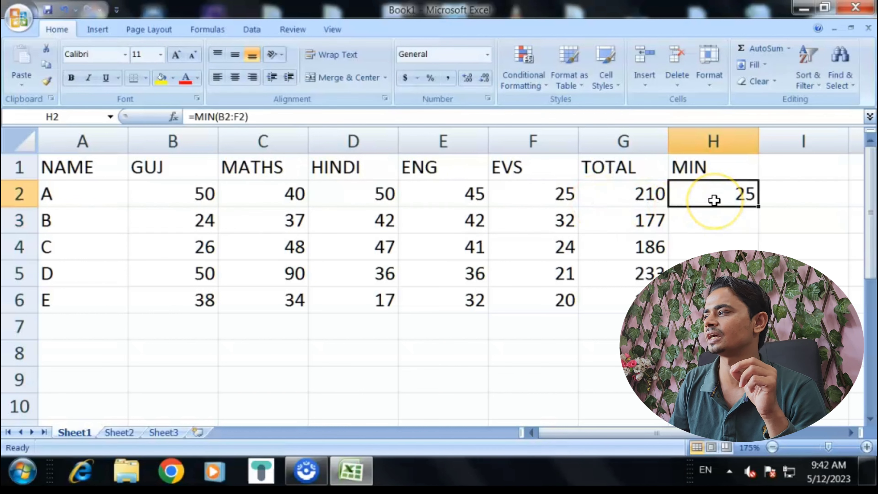
pyautogui.click(525, 194)
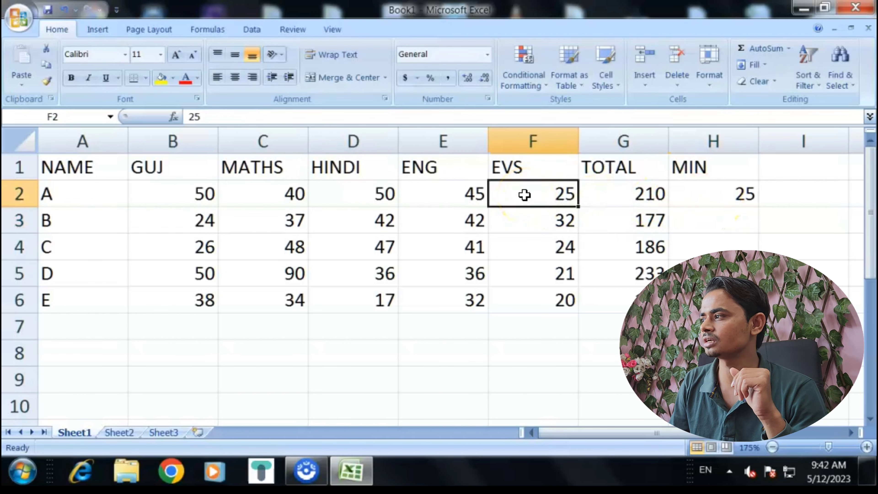
pyautogui.click(204, 196)
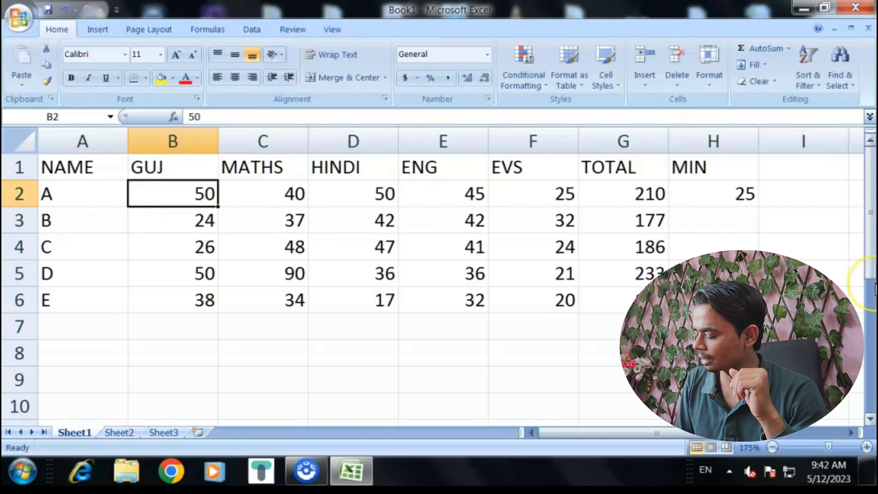
pyautogui.write('20')
pyautogui.press('Return')
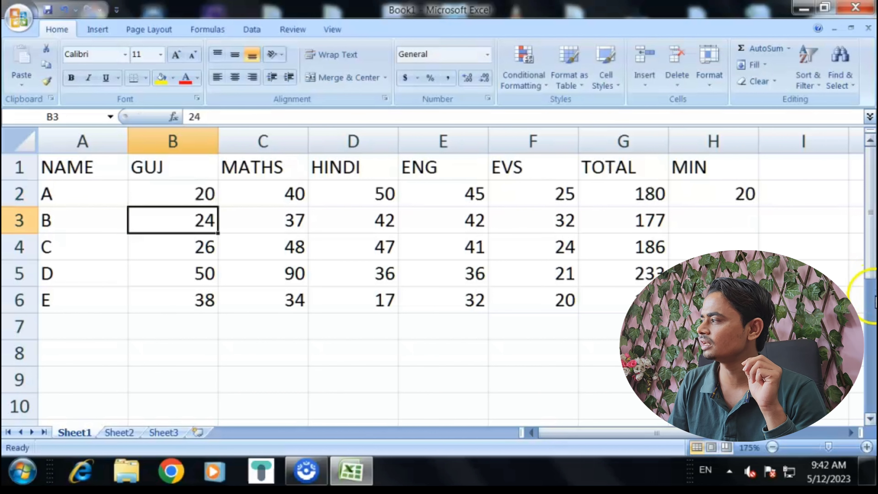
# Fill the MIN formula from H2 down to H6, giving 20, 24, 24, 21 and 17
pyautogui.click(728, 192)
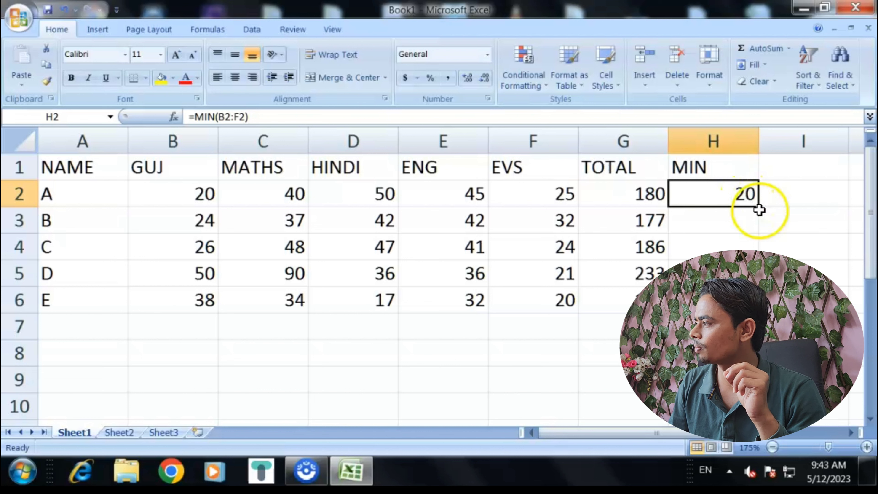
pyautogui.moveTo(758, 206); pyautogui.dragTo(758, 300)
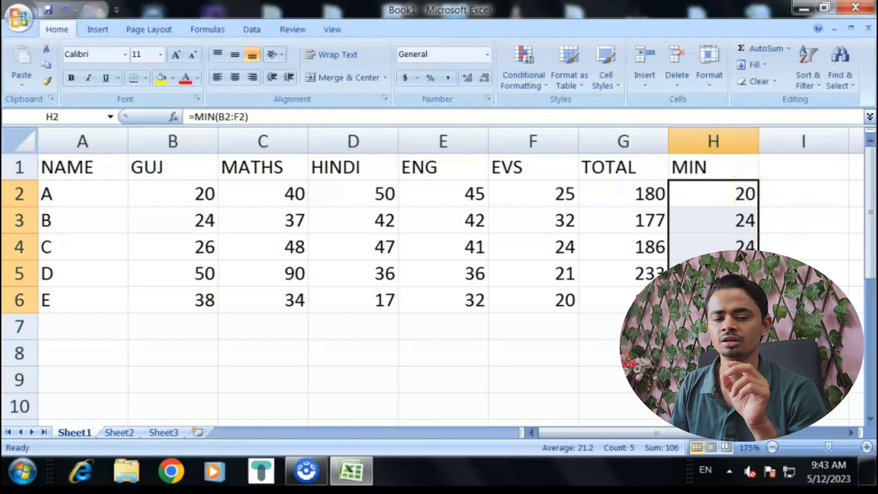
pyautogui.click(702, 194)
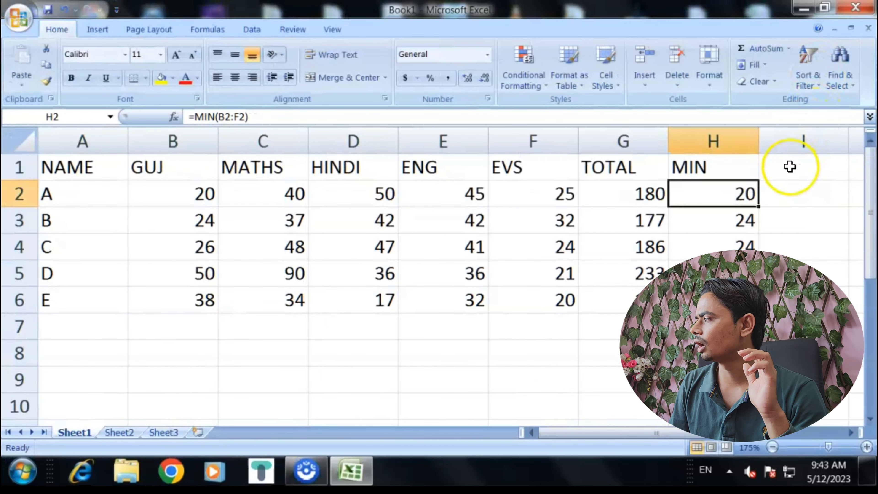
# Add the heading MAX in I1 and enter =MAX(B2:F2) in I2
pyautogui.click(790, 167)
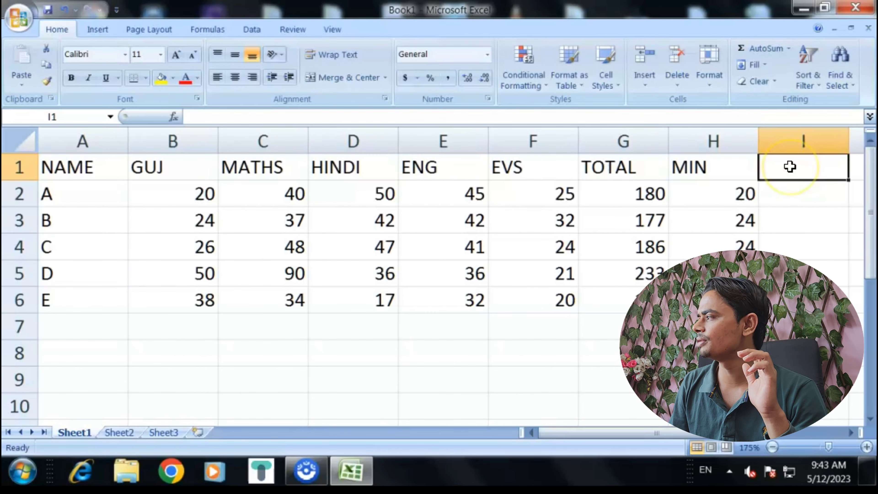
pyautogui.write('MAX')
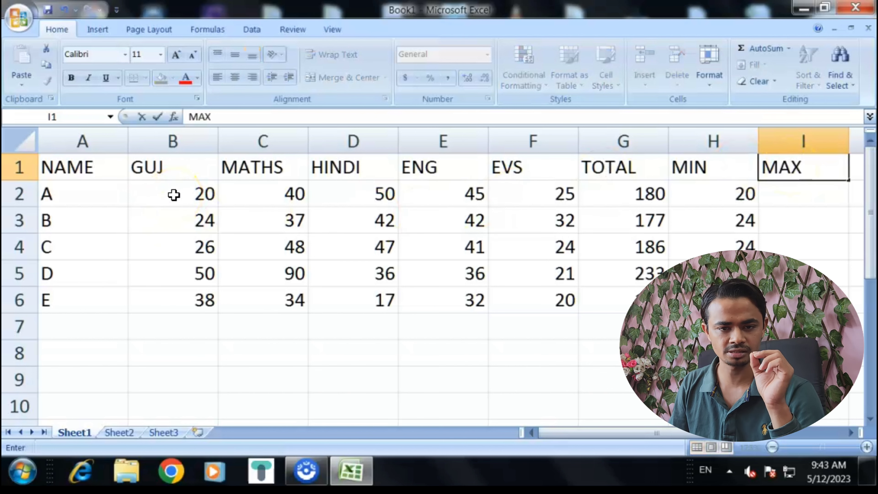
pyautogui.click(802, 203)
pyautogui.write('=')
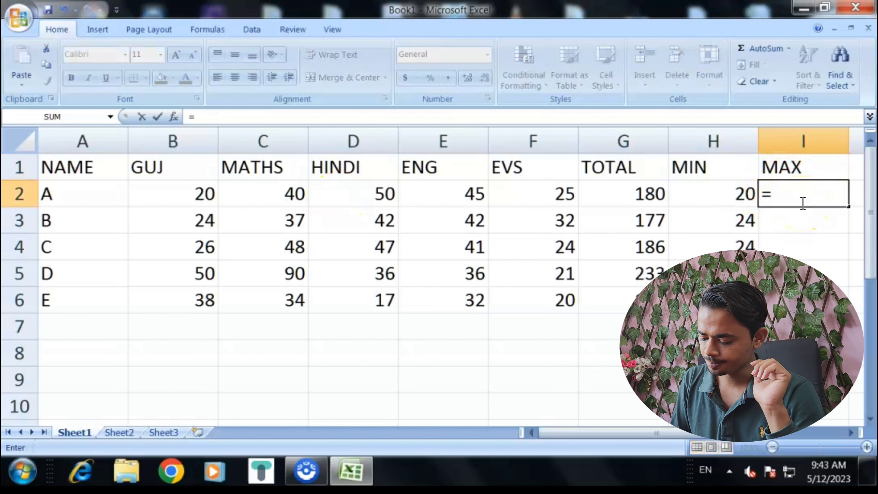
pyautogui.write('(MAX')
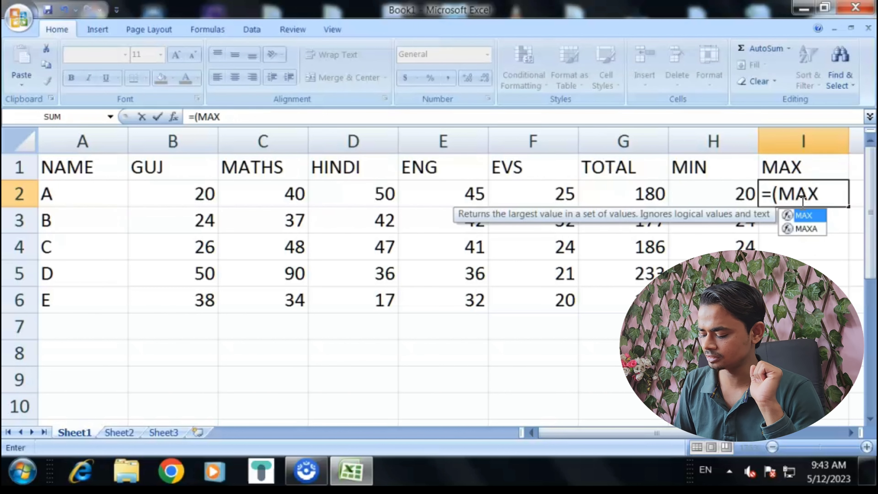
pyautogui.write('=')
pyautogui.press('BackSpace')
pyautogui.press('BackSpace')
pyautogui.press('BackSpace')
pyautogui.press('BackSpace')
pyautogui.press('BackSpace')
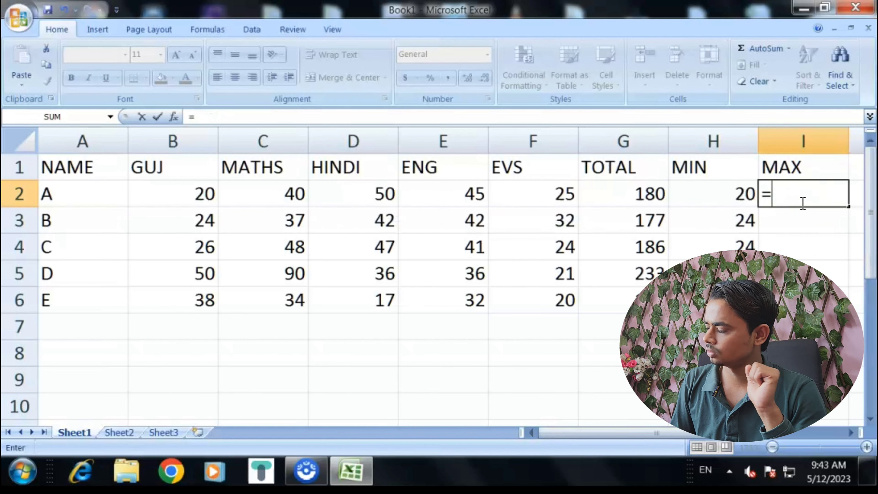
pyautogui.write('MAX(')
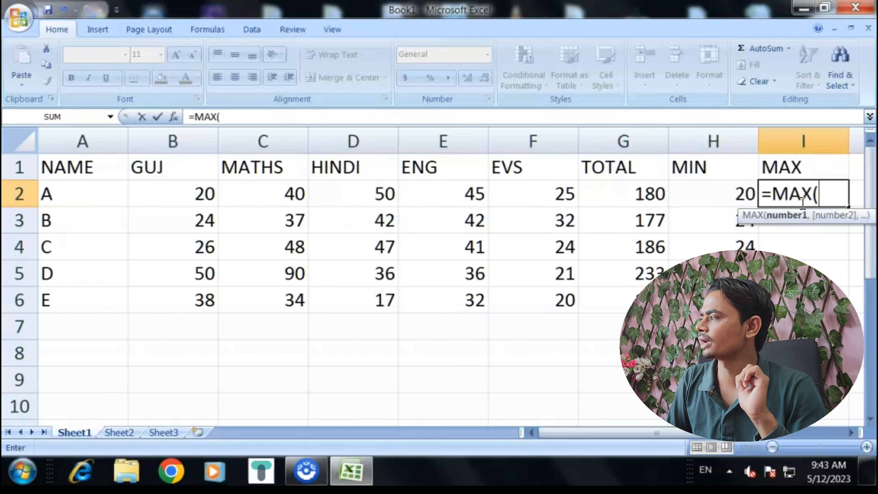
pyautogui.moveTo(194, 196); pyautogui.dragTo(508, 186)
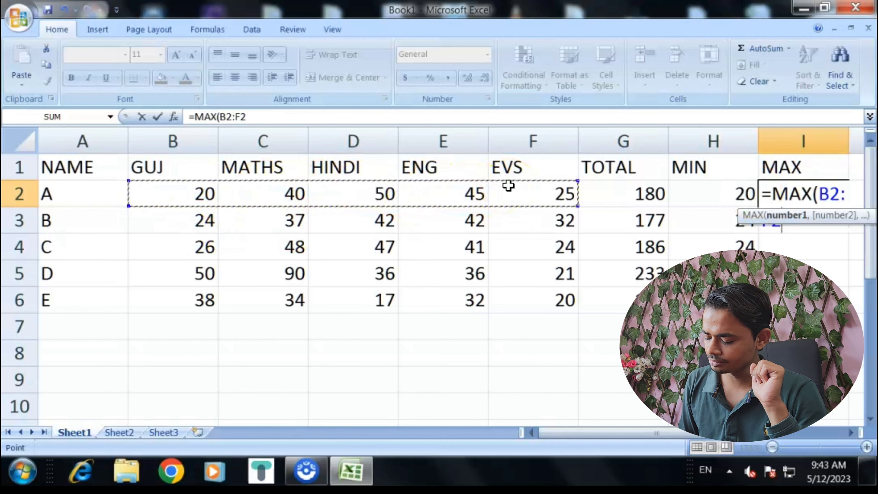
pyautogui.write(')')
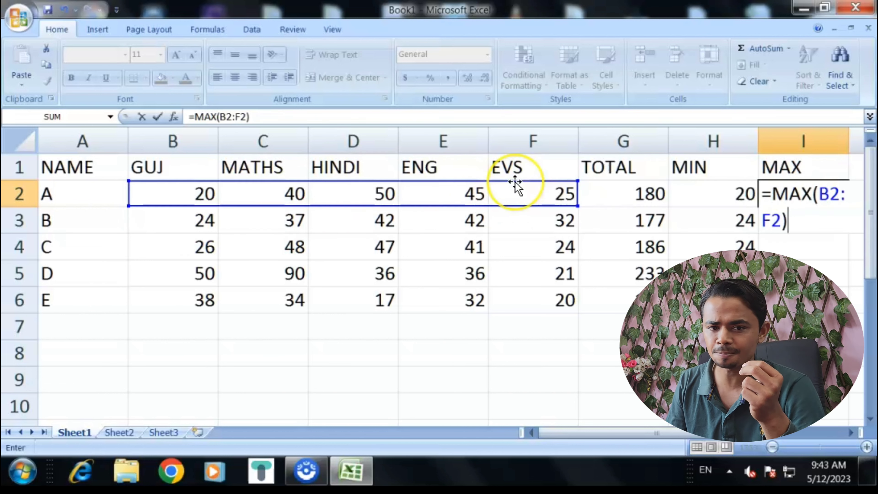
pyautogui.press('Return')
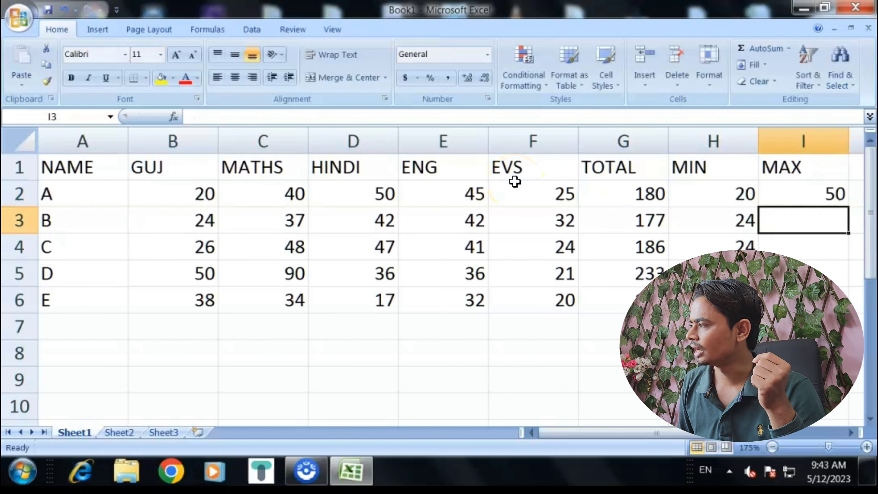
pyautogui.moveTo(637, 433); pyautogui.dragTo(694, 433)
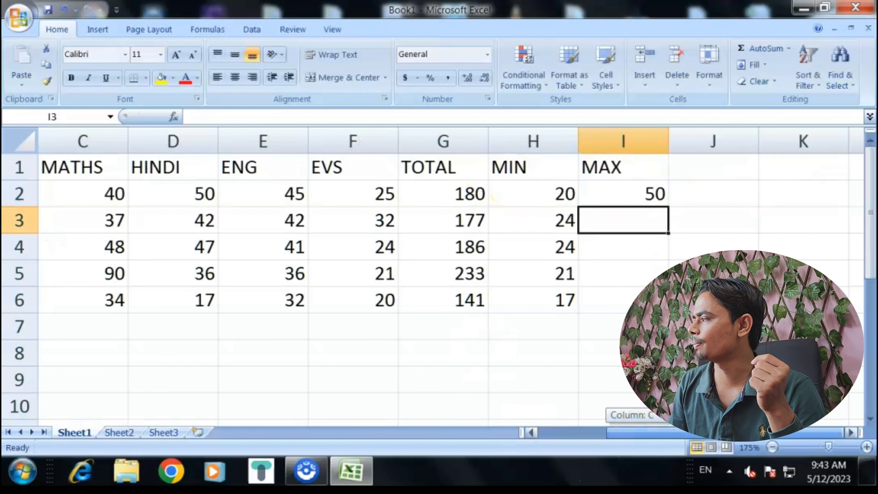
pyautogui.click(621, 193)
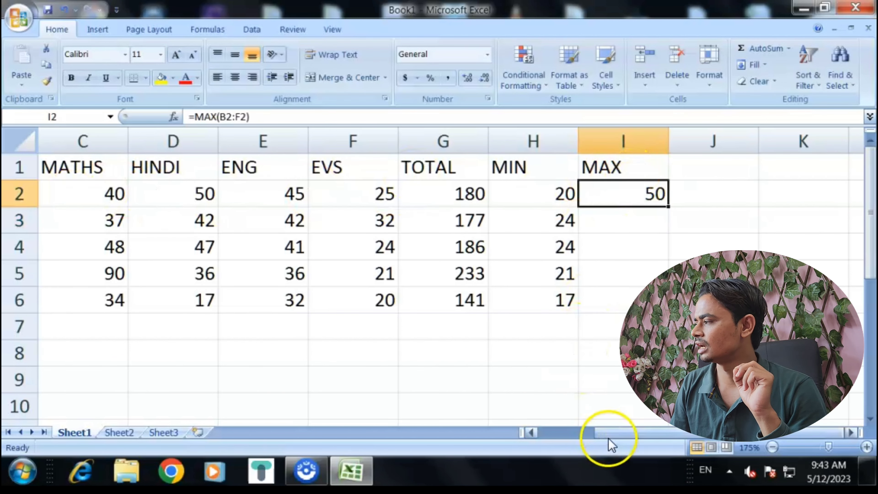
pyautogui.moveTo(609, 433); pyautogui.dragTo(569, 446)
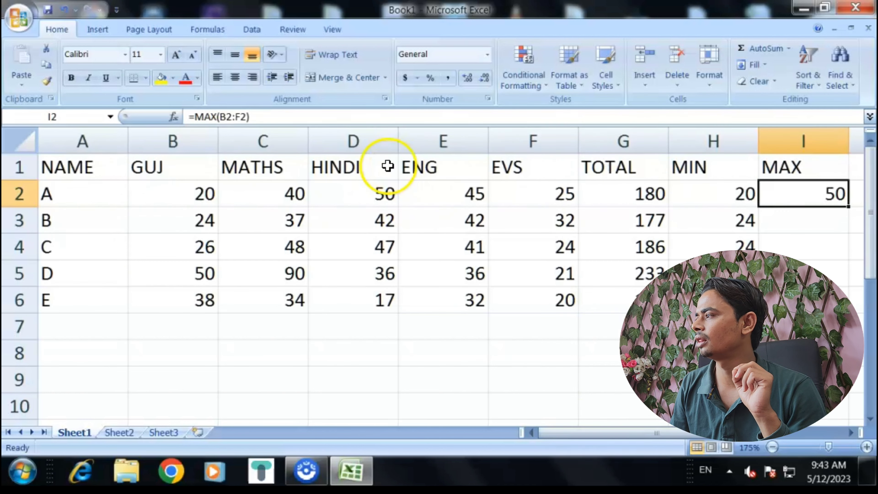
# Change student A's HINDI mark in D2 to 55
pyautogui.click(372, 196)
pyautogui.write('55')
pyautogui.press('Return')
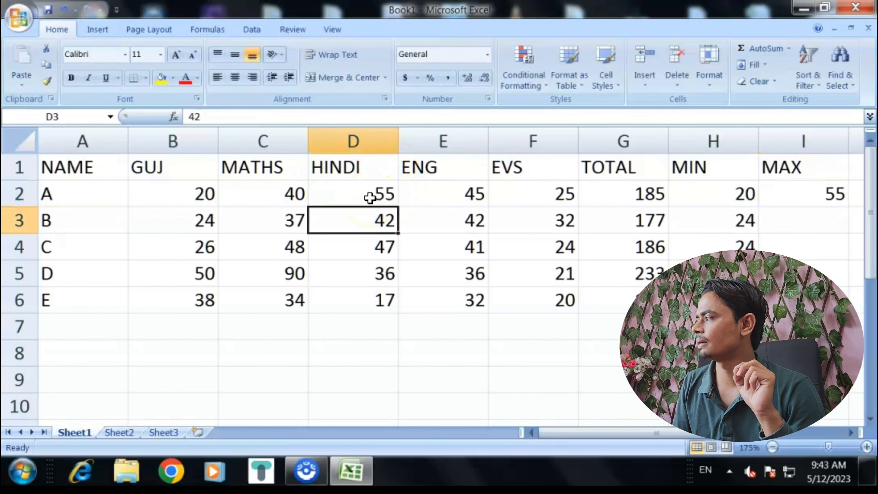
# Fill the MAX formula from I2 down to I6, giving 55, 42, 48 and 90
pyautogui.moveTo(559, 435); pyautogui.dragTo(561, 434)
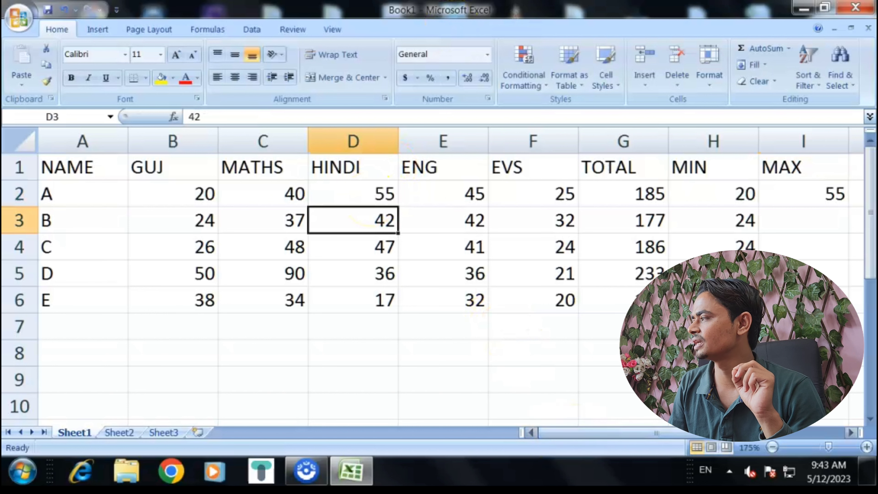
pyautogui.click(798, 196)
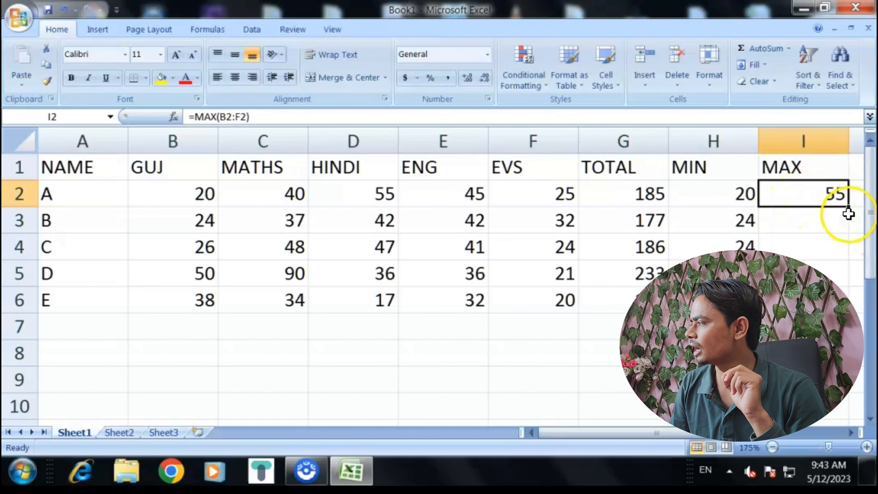
pyautogui.moveTo(848, 206); pyautogui.dragTo(849, 300)
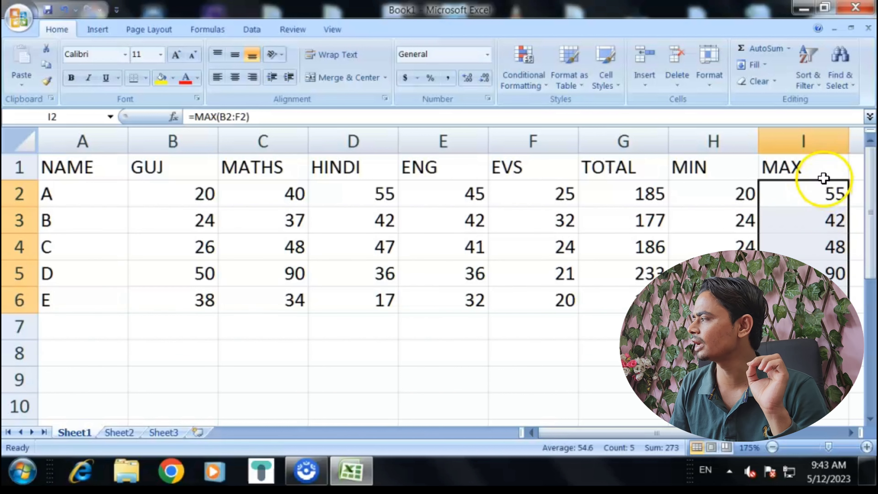
pyautogui.click(813, 196)
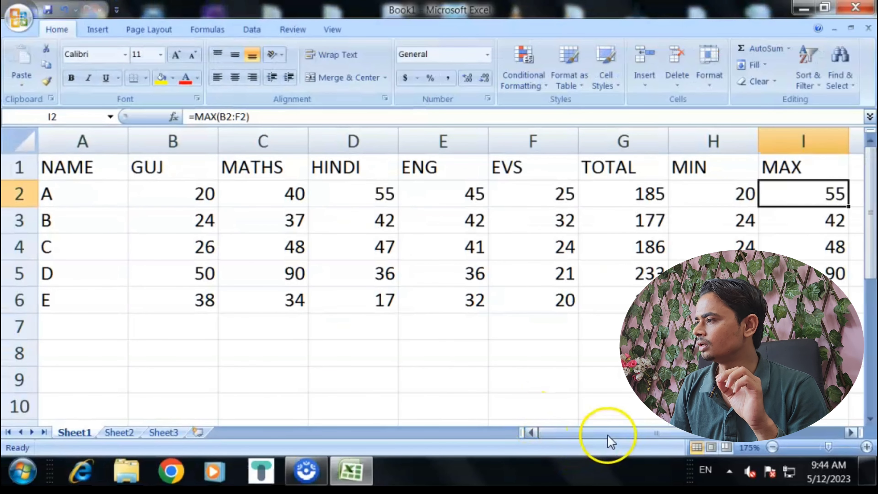
pyautogui.moveTo(637, 441); pyautogui.dragTo(672, 434)
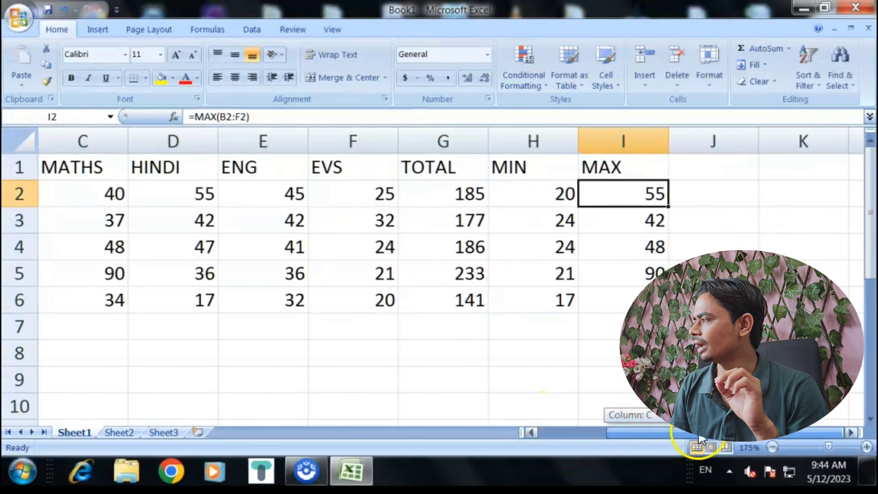
# Enter the heading AVEREAGE in cell J1
pyautogui.click(726, 173)
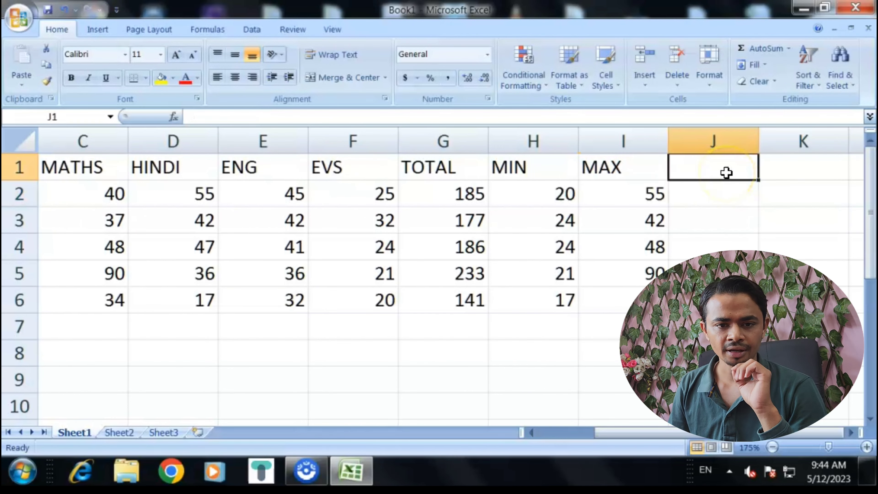
pyautogui.write('aVE')
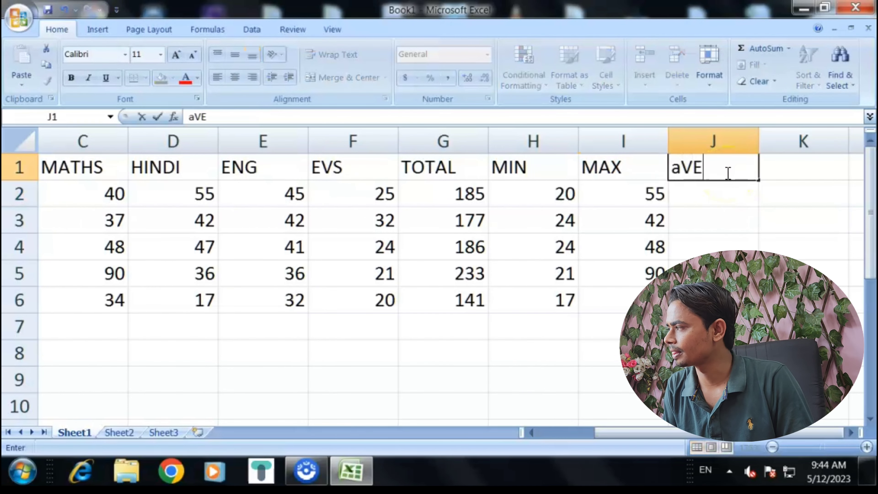
pyautogui.press('BackSpace')
pyautogui.press('BackSpace')
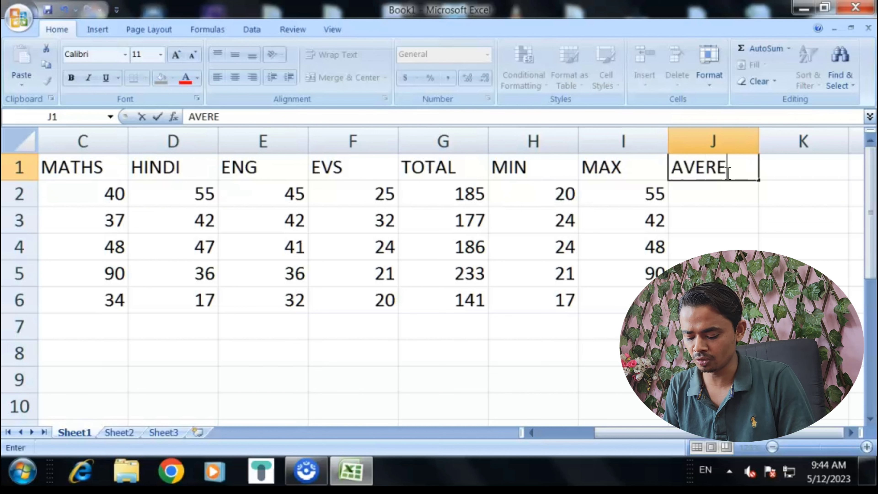
pyautogui.press('Return')
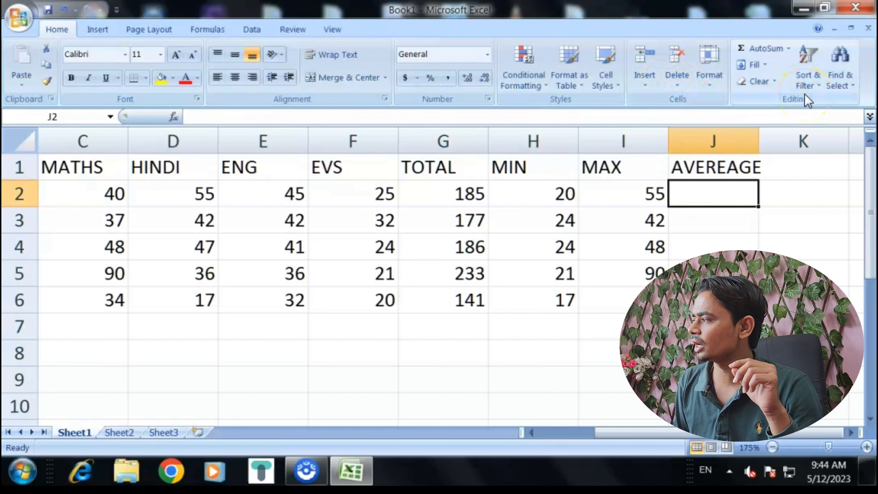
# Enter =AVERAGE(B2:F2) in J2, giving student A's average of 37
pyautogui.write('=A')
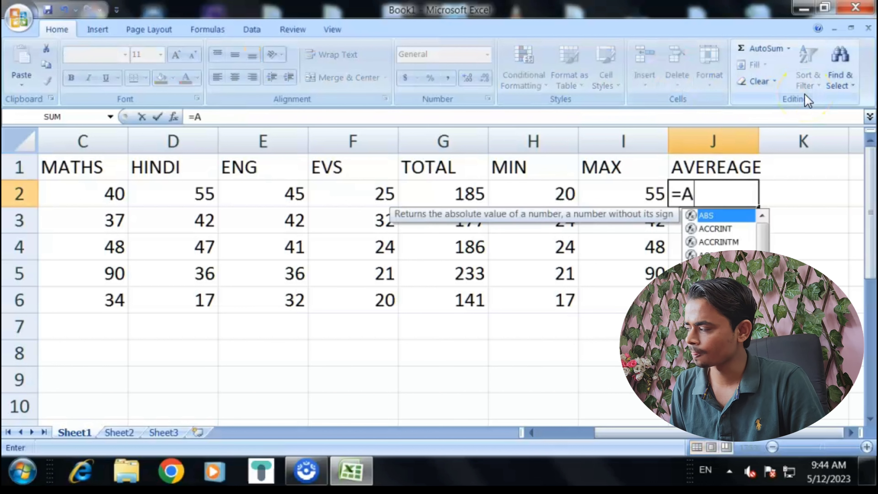
pyautogui.write('V')
pyautogui.press('Down')
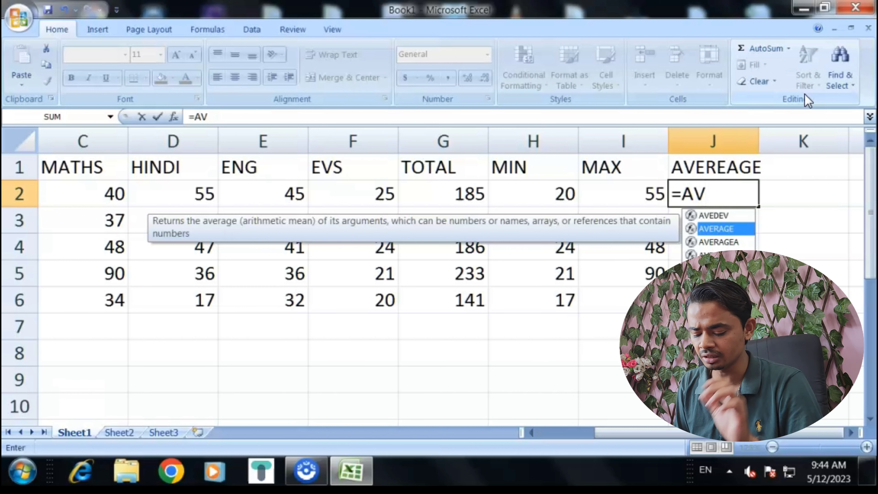
pyautogui.write('ERAGE')
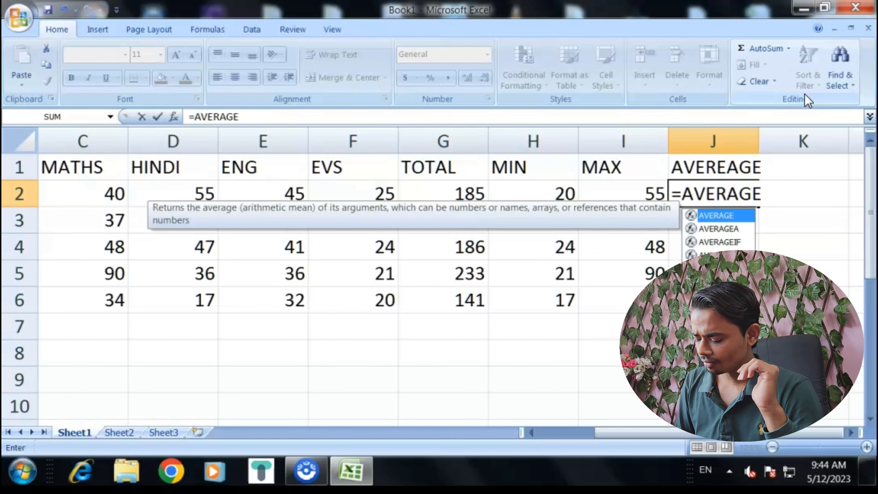
pyautogui.write('(')
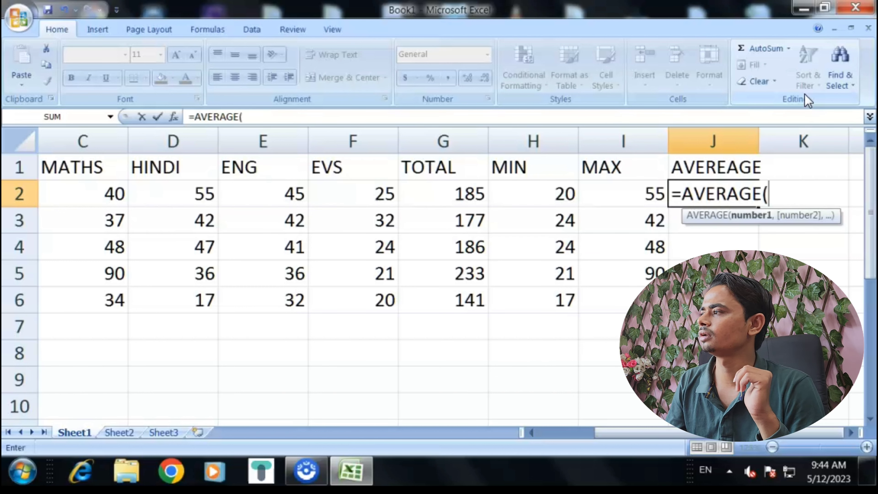
pyautogui.moveTo(727, 433); pyautogui.dragTo(699, 445)
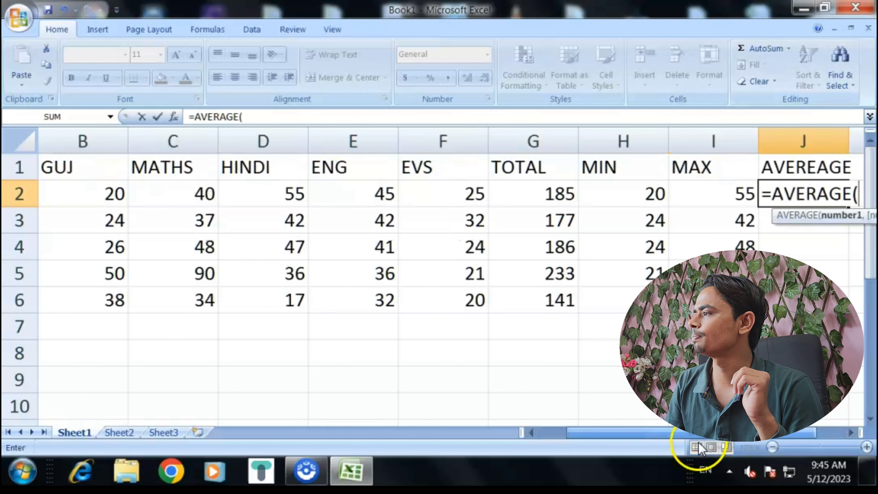
pyautogui.moveTo(43, 192); pyautogui.dragTo(418, 200)
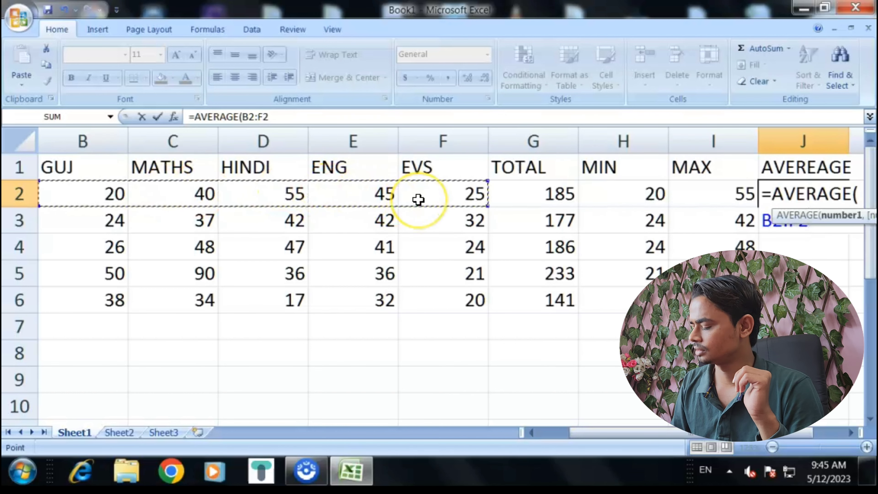
pyautogui.write(')')
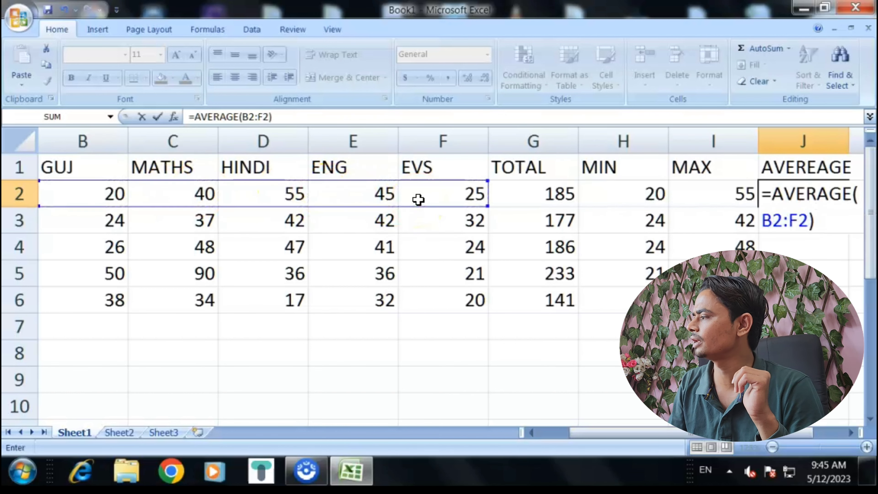
pyautogui.moveTo(643, 434); pyautogui.dragTo(687, 441)
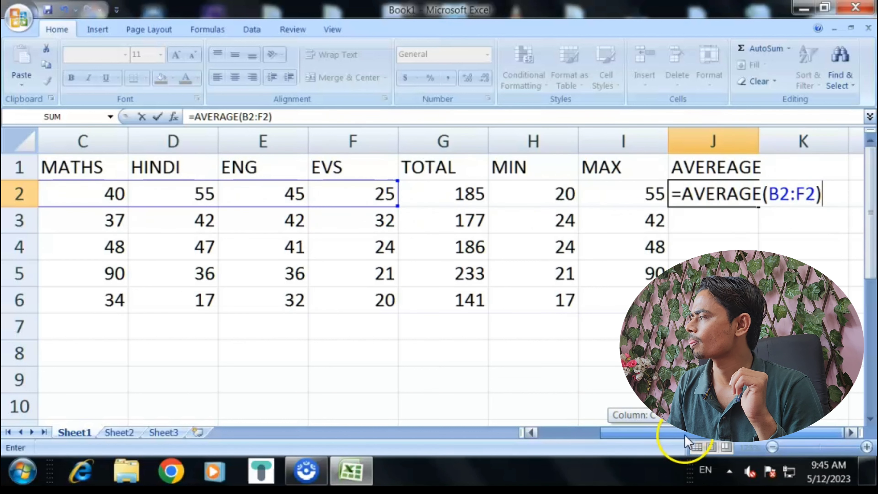
pyautogui.press('Return')
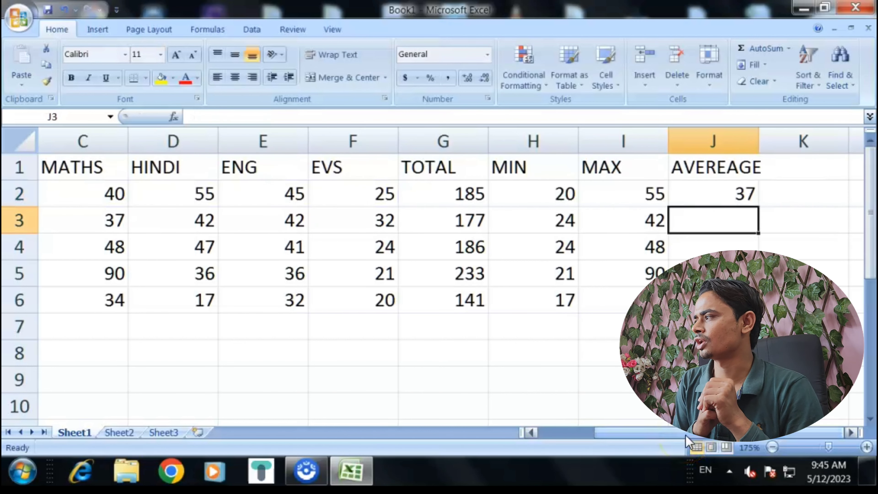
pyautogui.moveTo(685, 435); pyautogui.dragTo(633, 447)
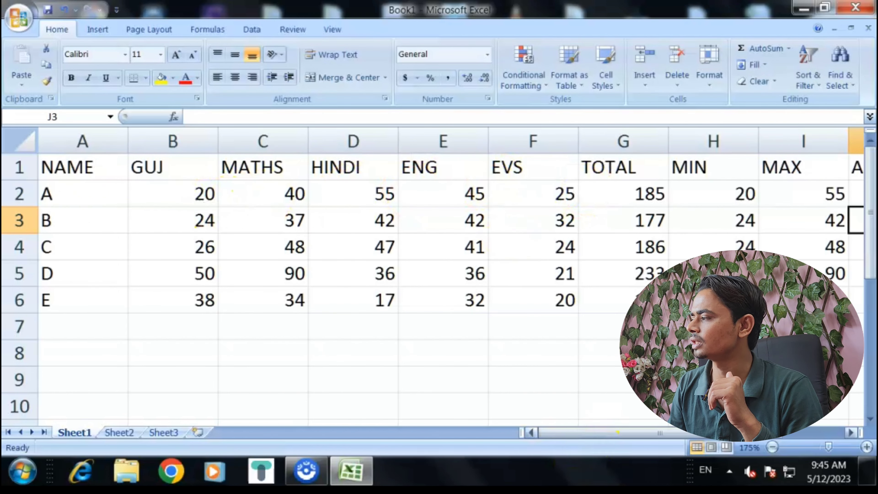
# Fill the AVERAGE formula from J2 down to J6, giving 37, 35.4, 37.2, 46.6 and 28.2
pyautogui.moveTo(598, 435); pyautogui.dragTo(709, 440)
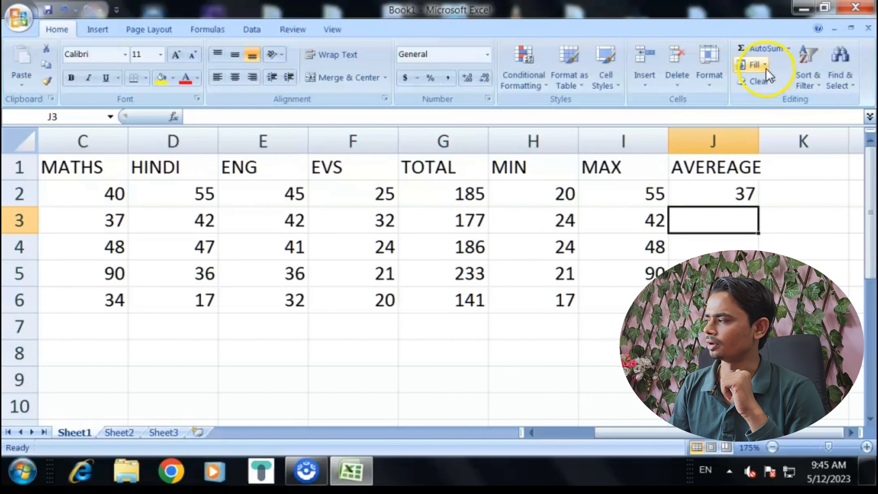
pyautogui.click(731, 196)
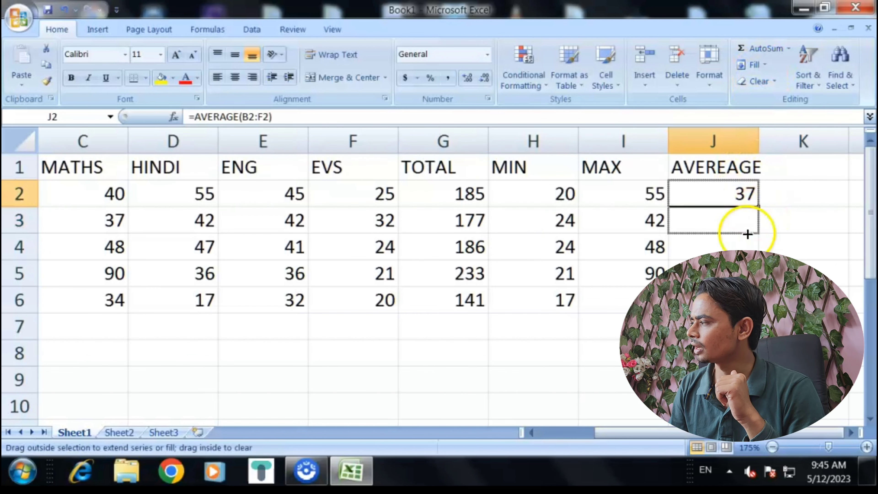
pyautogui.moveTo(759, 207); pyautogui.dragTo(743, 300)
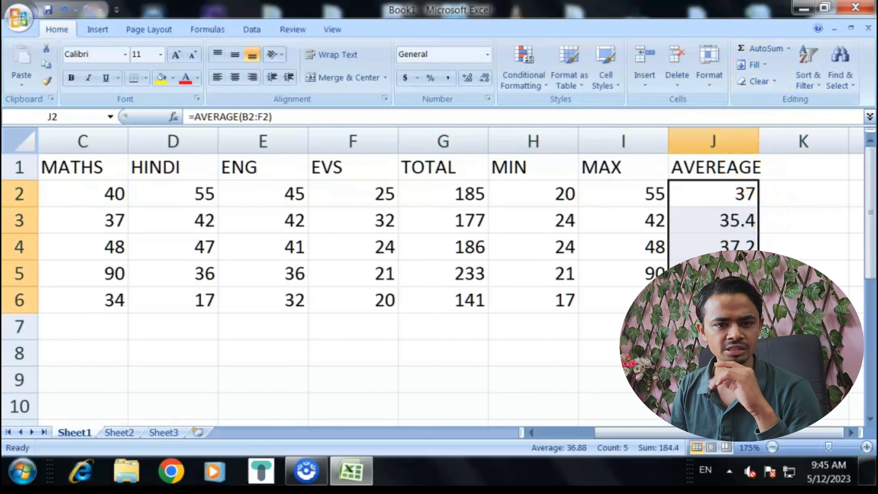
pyautogui.click(723, 246)
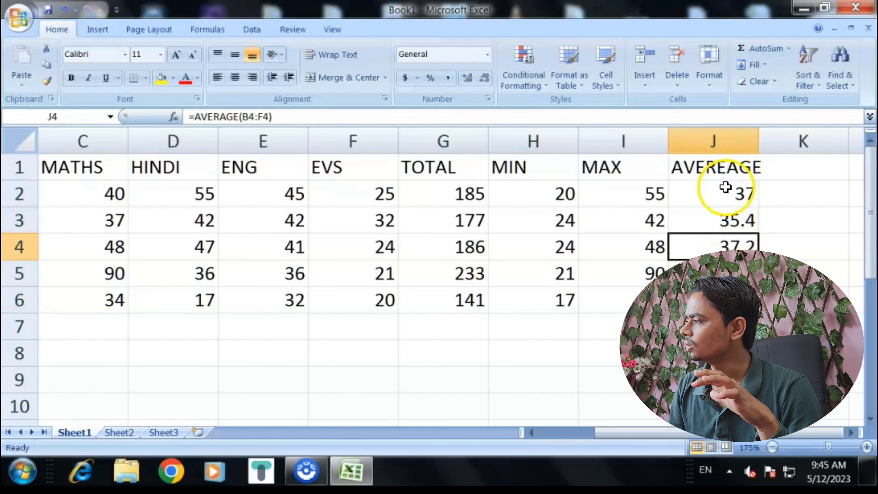
pyautogui.click(726, 188)
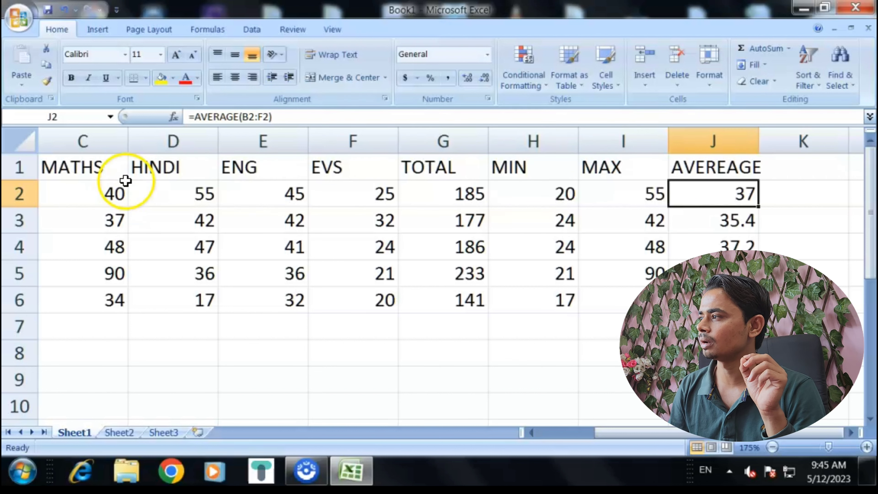
# Confirm J2 averages B2 through F2, then select all five averages in J2:J6
pyautogui.moveTo(633, 435); pyautogui.dragTo(565, 428)
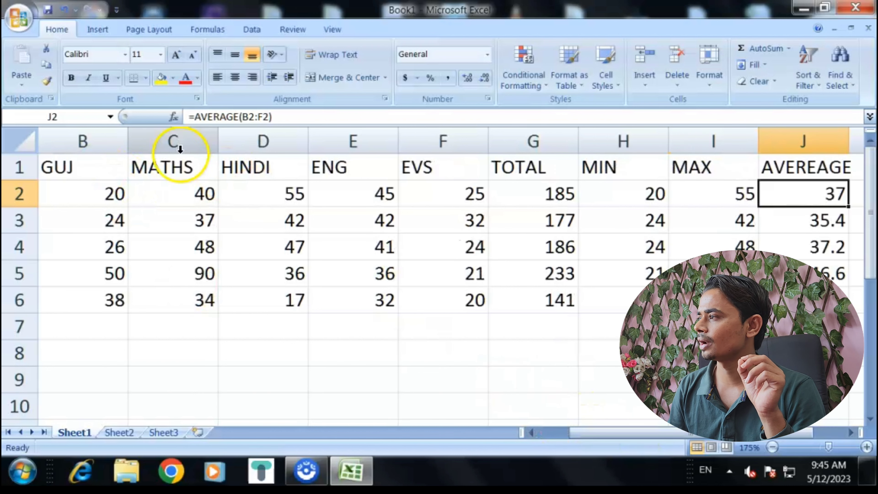
pyautogui.click(85, 198)
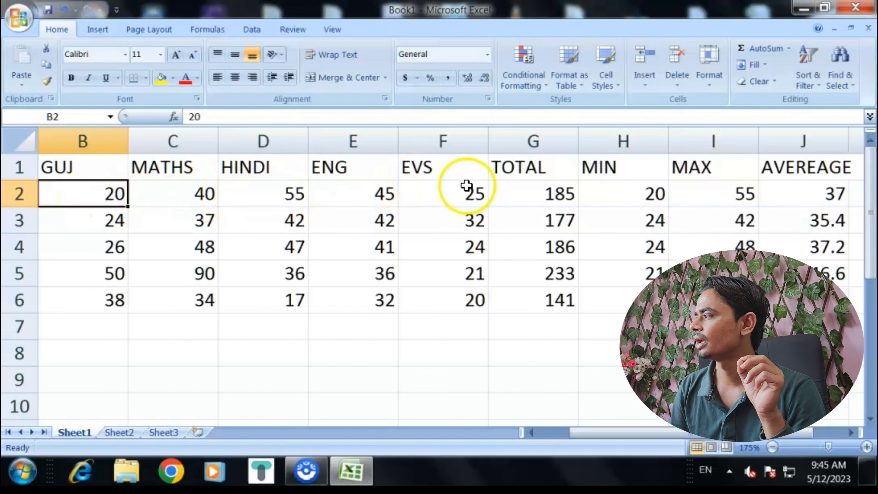
pyautogui.click(461, 192)
pyautogui.click(786, 198)
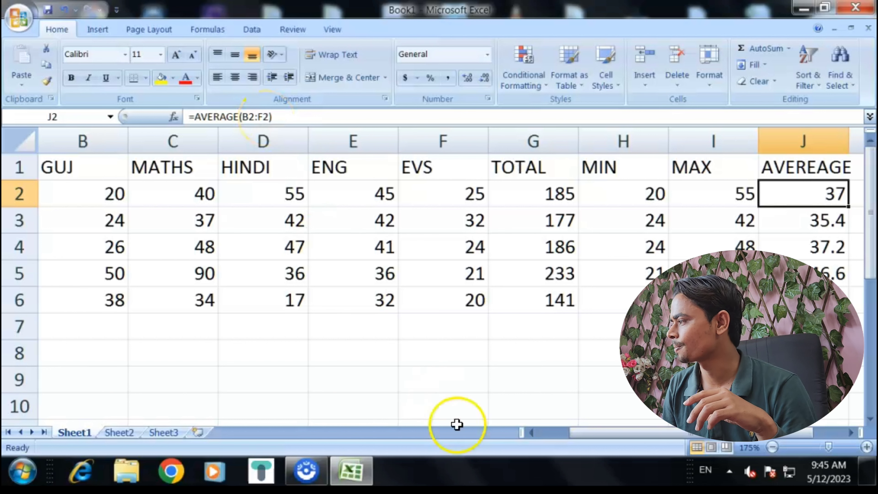
pyautogui.click(572, 436)
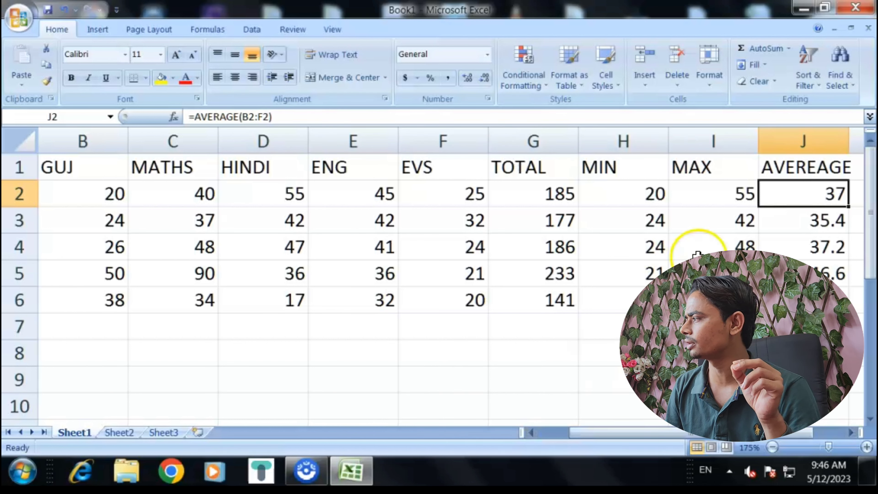
pyautogui.moveTo(668, 434); pyautogui.dragTo(702, 435)
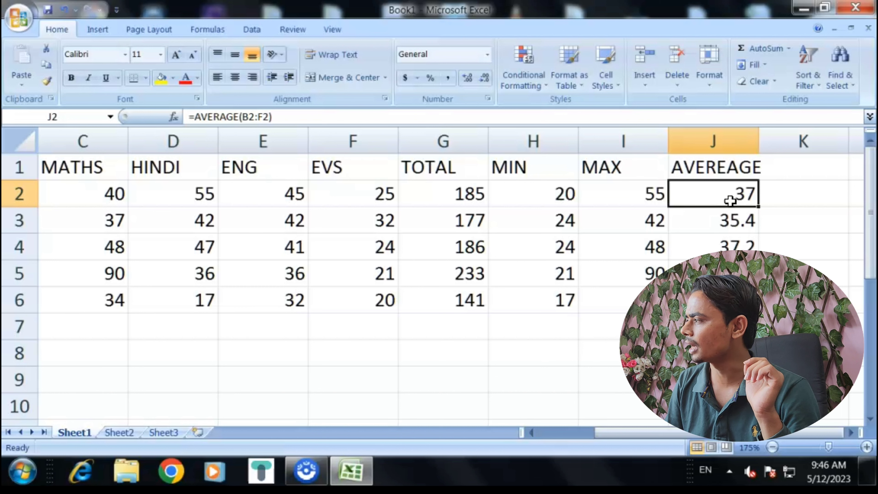
pyautogui.moveTo(730, 201); pyautogui.dragTo(730, 299)
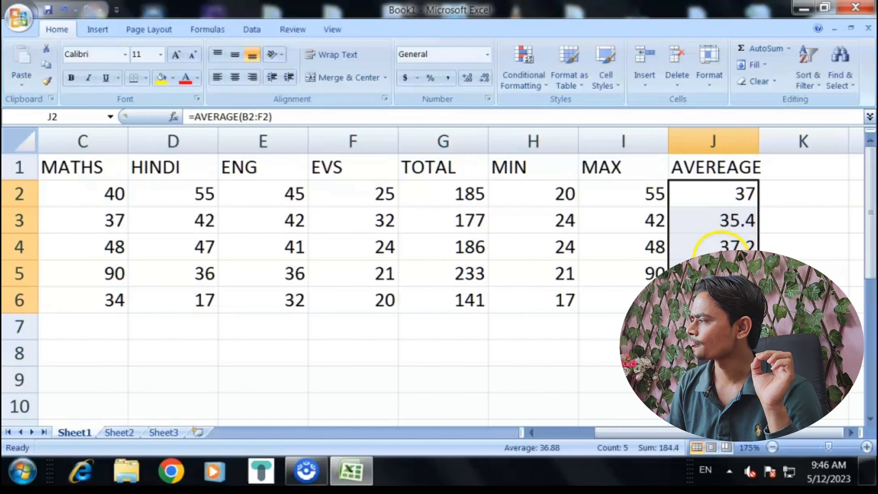
# Format J2:J6 as Number with 0 decimal places, showing 37, 35, 37, 47 and 28
pyautogui.rightClick(719, 256)
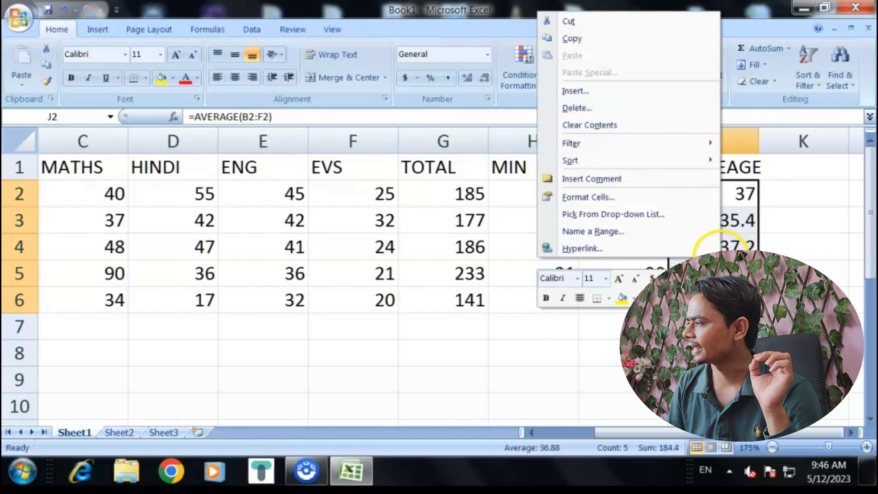
pyautogui.click(618, 203)
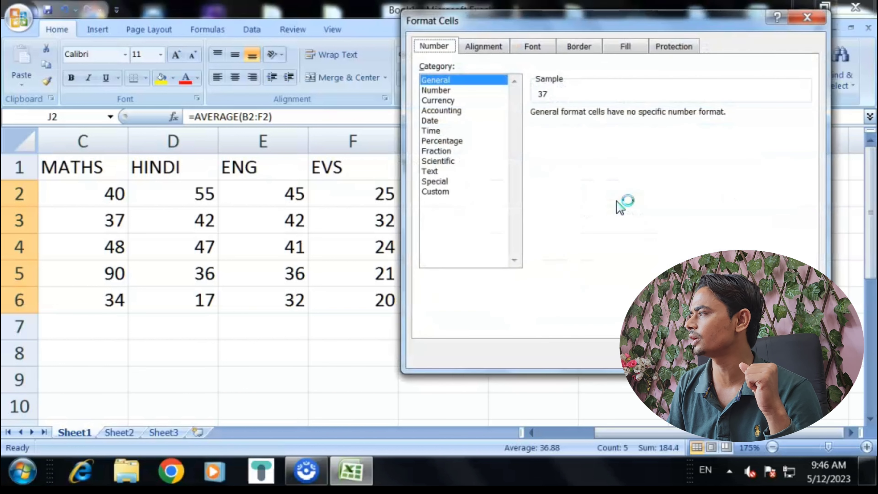
pyautogui.moveTo(665, 18); pyautogui.dragTo(405, 75)
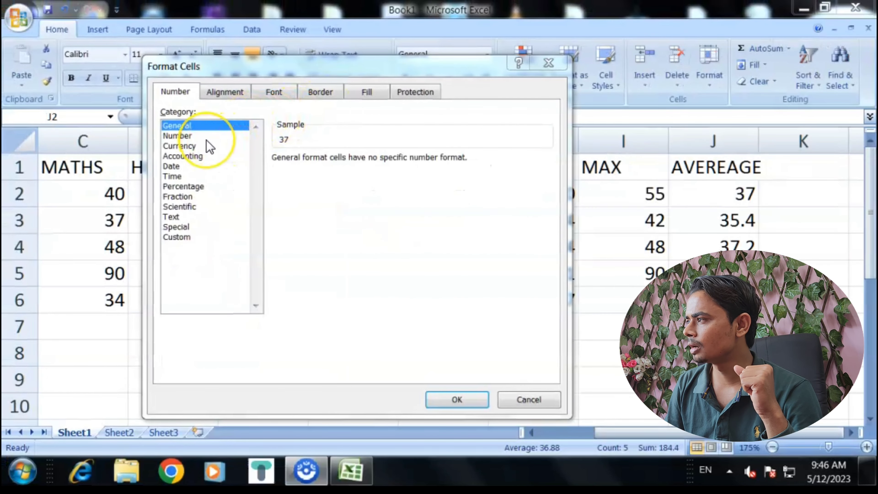
pyautogui.click(206, 138)
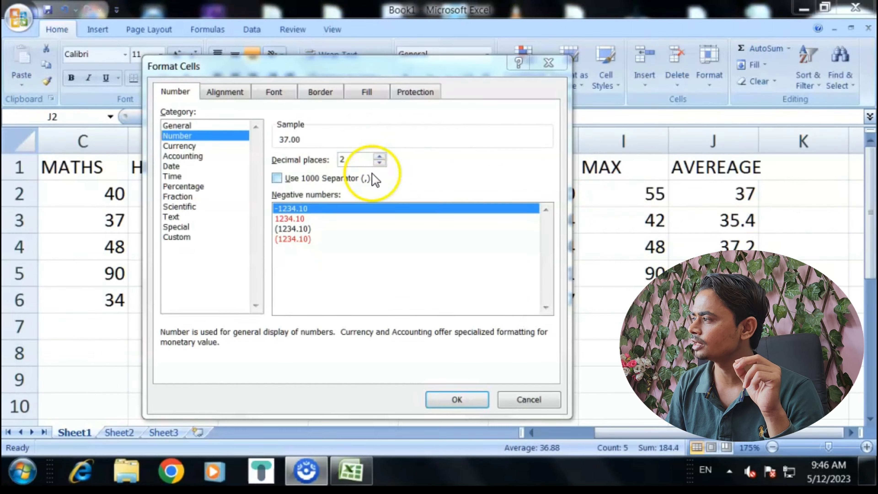
pyautogui.doubleClick(379, 163)
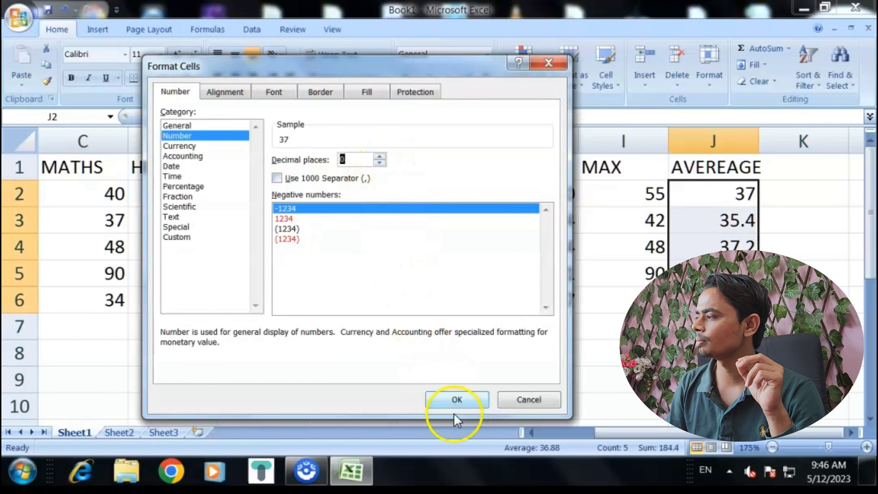
pyautogui.click(459, 402)
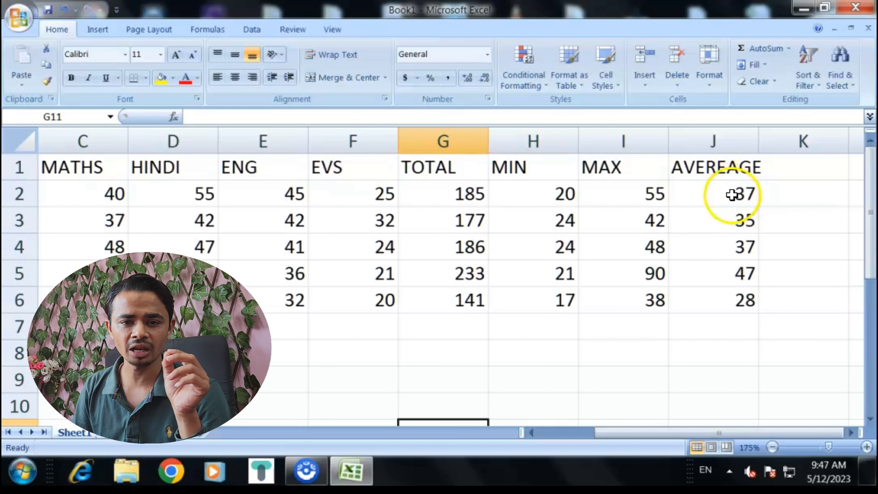
# Set the averages in J2:J6 to 2 decimal places in the Format Cells dialog
pyautogui.moveTo(732, 195); pyautogui.dragTo(731, 299)
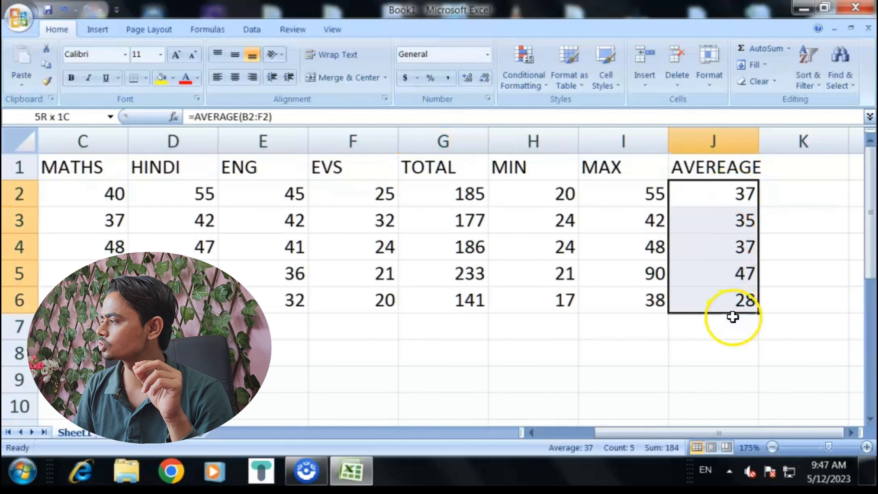
pyautogui.rightClick(696, 219)
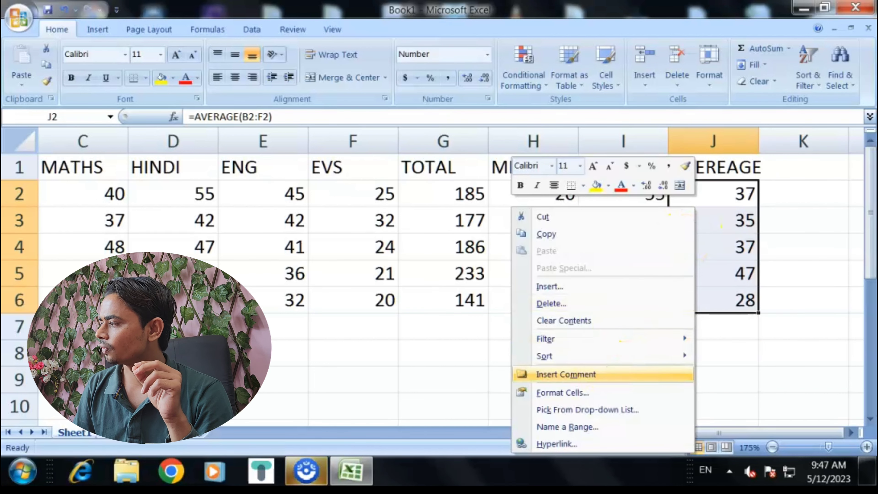
pyautogui.press('Escape')
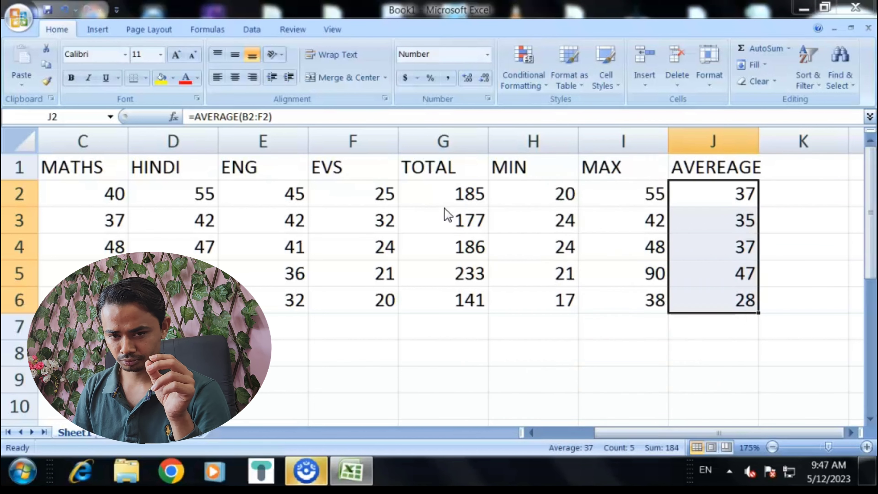
pyautogui.hotkey('ctrl', '1')
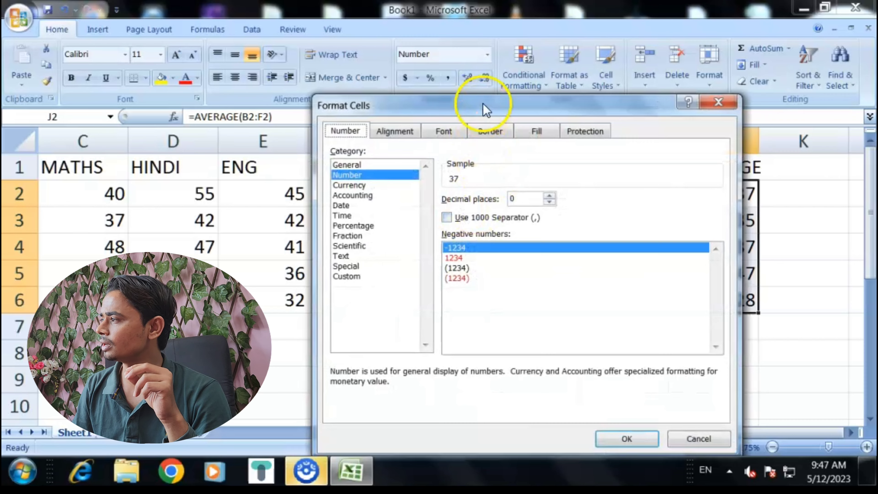
pyautogui.moveTo(484, 107); pyautogui.dragTo(381, 78)
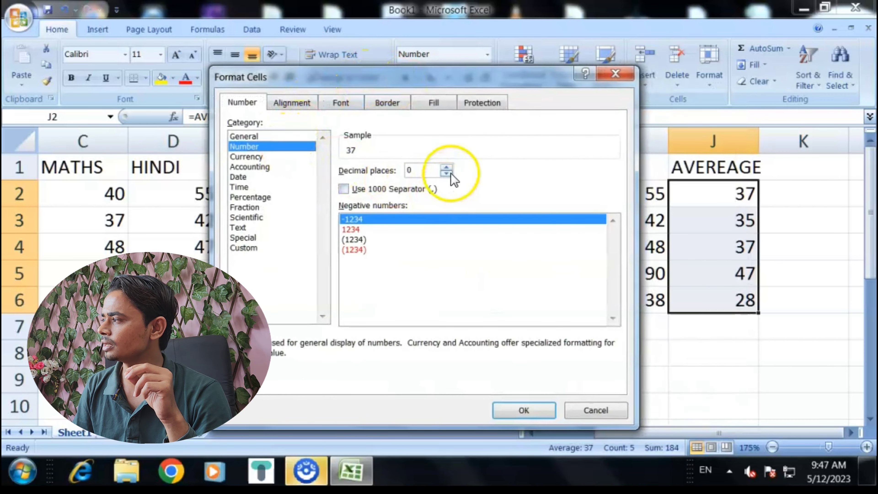
pyautogui.click(447, 167)
pyautogui.click(447, 167)
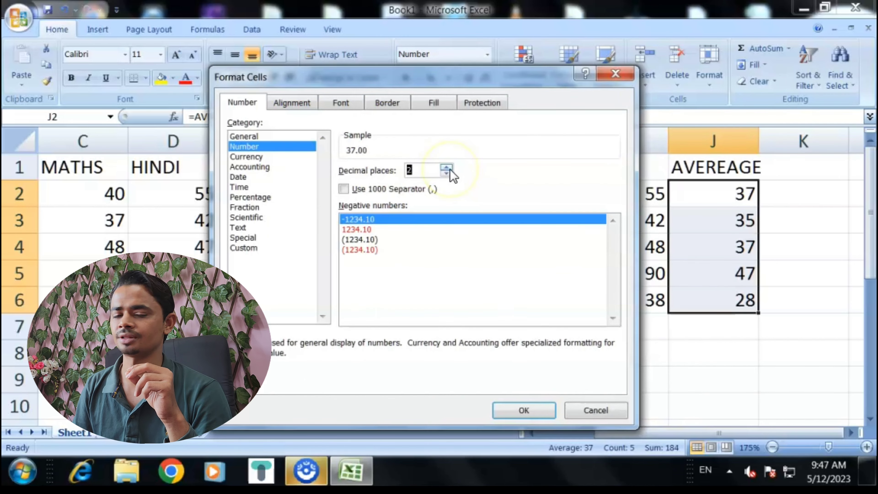
pyautogui.click(421, 171)
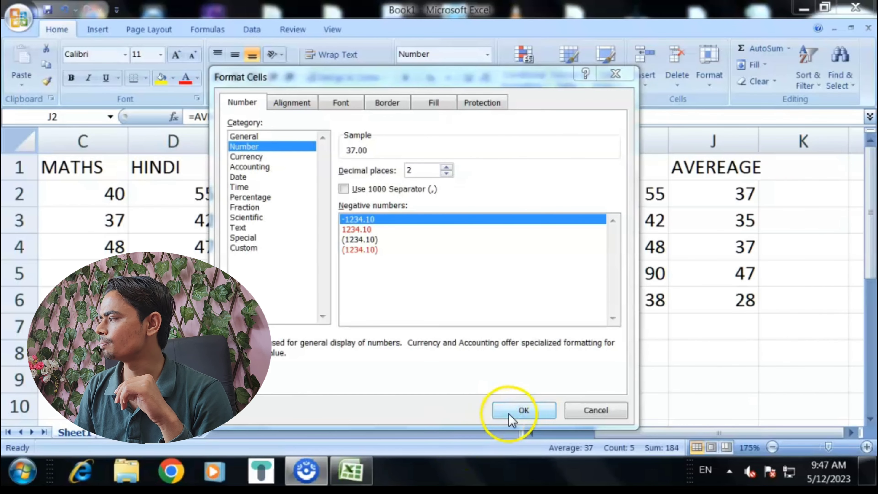
pyautogui.click(511, 411)
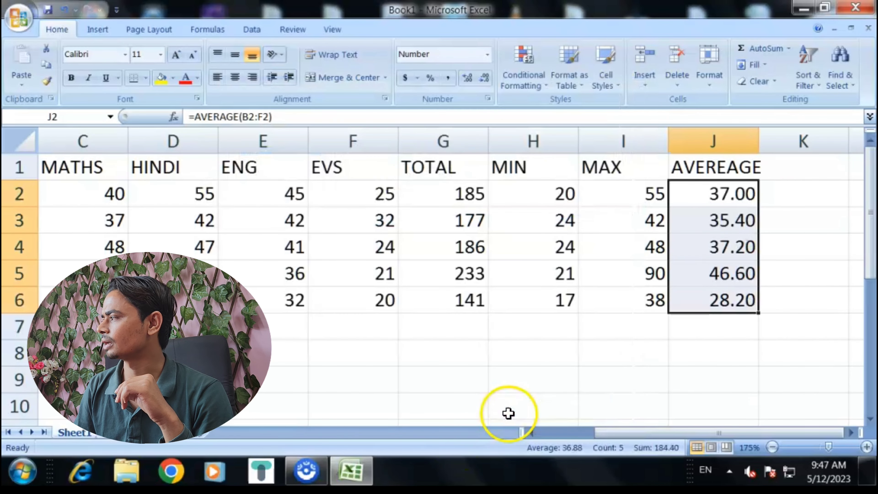
pyautogui.click(780, 234)
pyautogui.moveTo(737, 195); pyautogui.dragTo(726, 294)
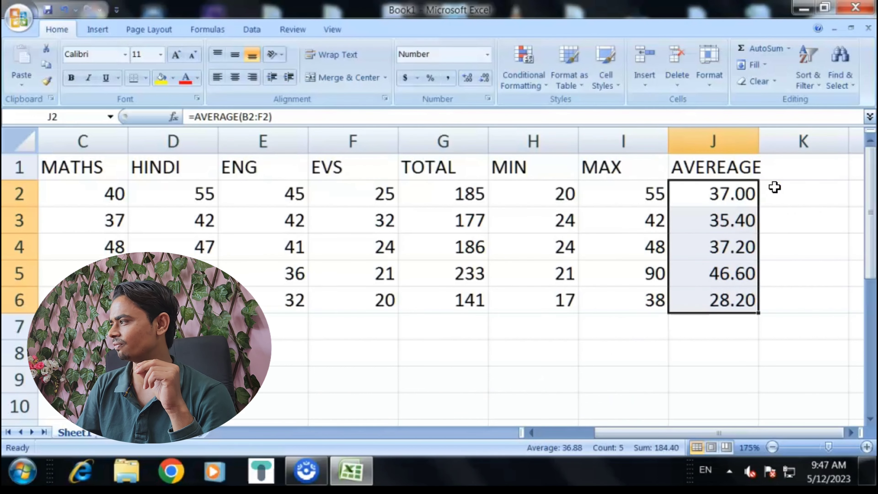
pyautogui.click(754, 248)
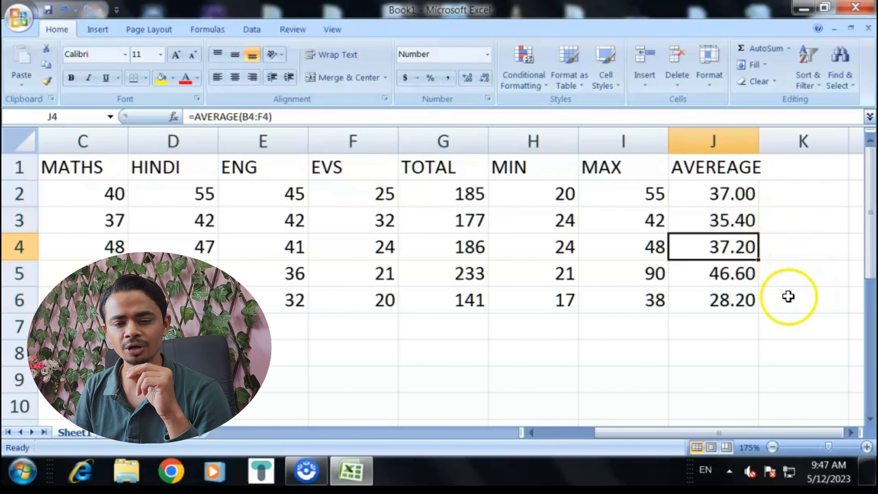